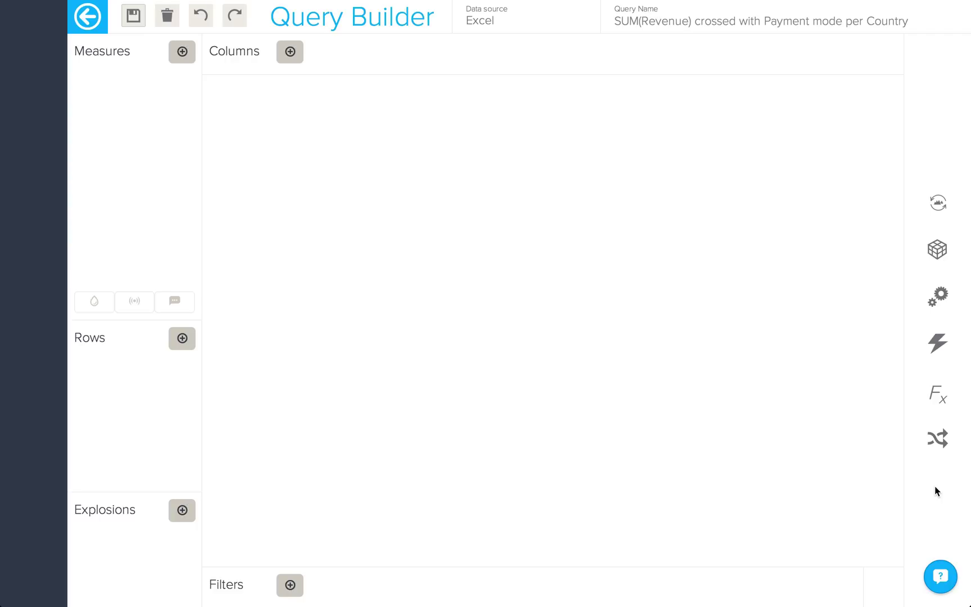
Open the Calculations list and scroll through the available measure and attribute types.
left_click(935, 403)
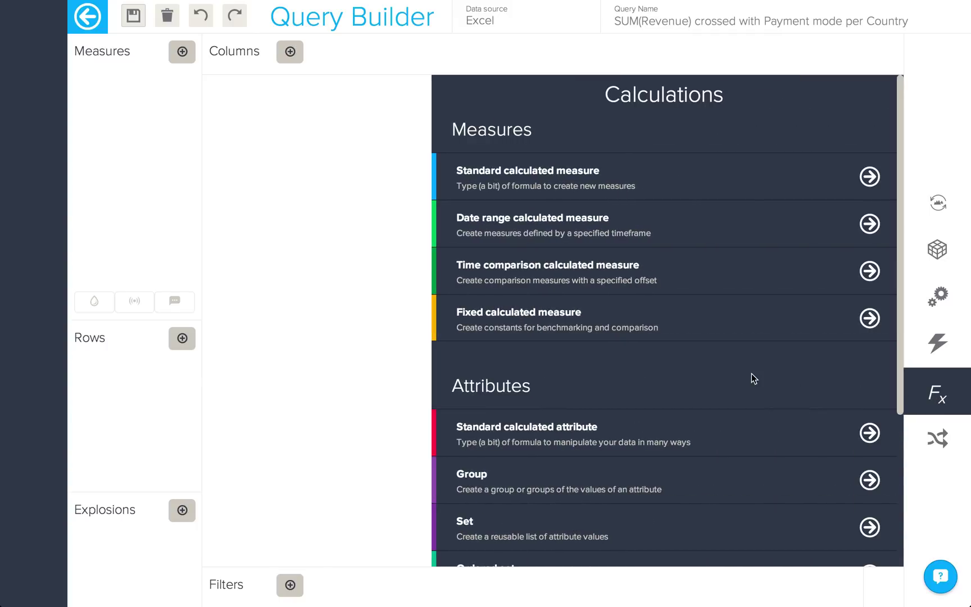
scroll(751, 374, "down", 4)
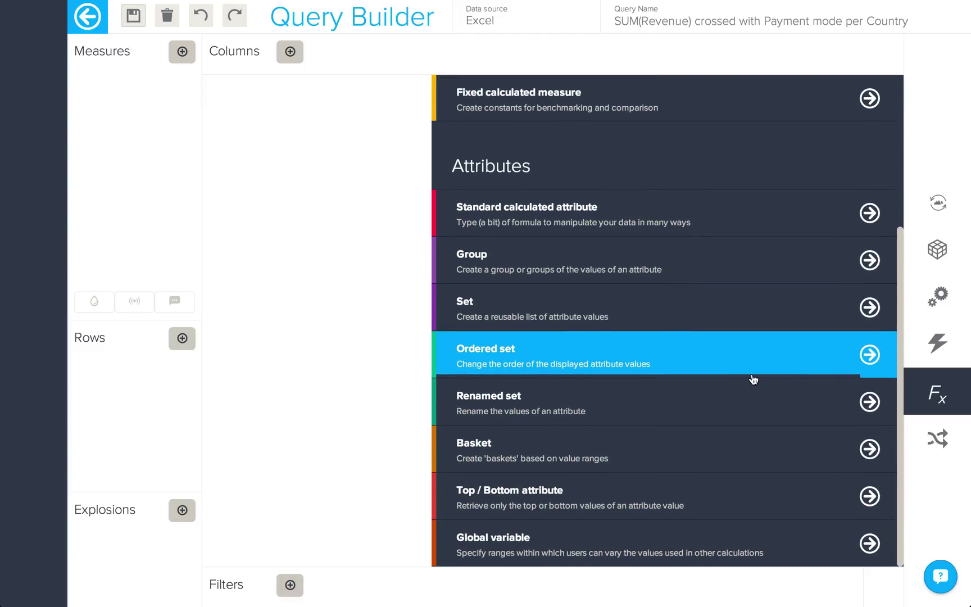
scroll(753, 379, "up", 4)
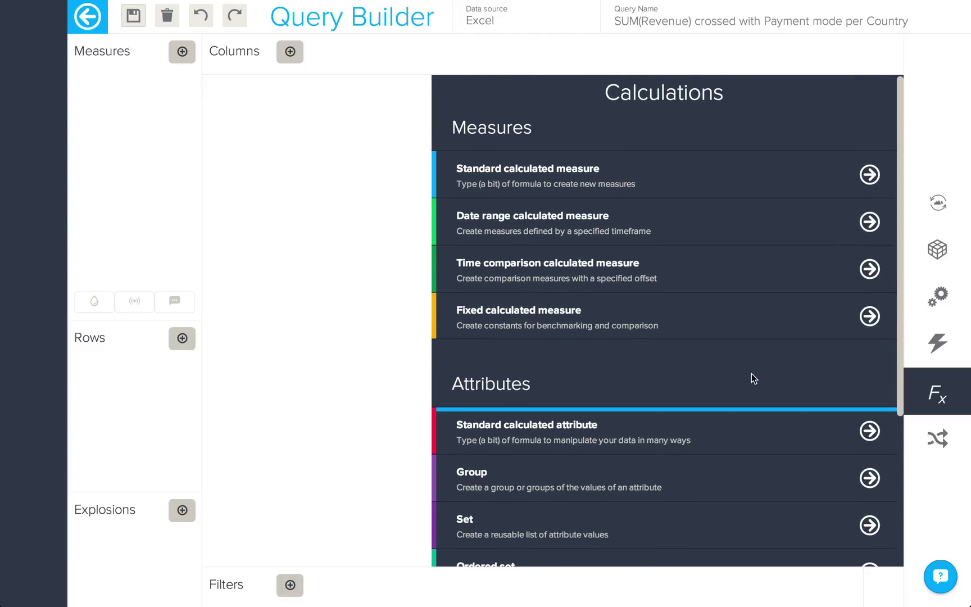
Start a standard calculated measure named 'Gold Revenue'.
left_click(614, 183)
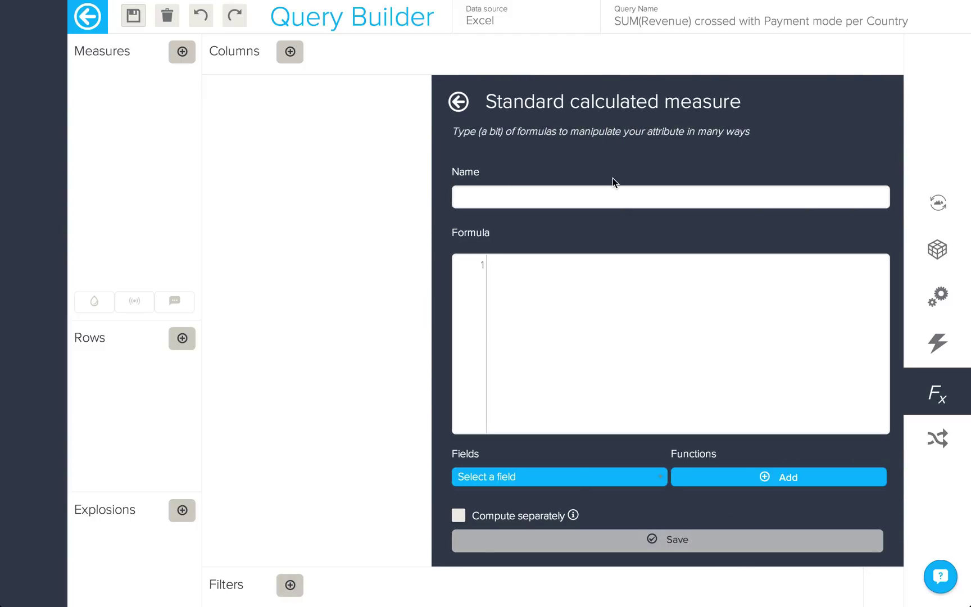
left_click(568, 196)
type("Gold ")
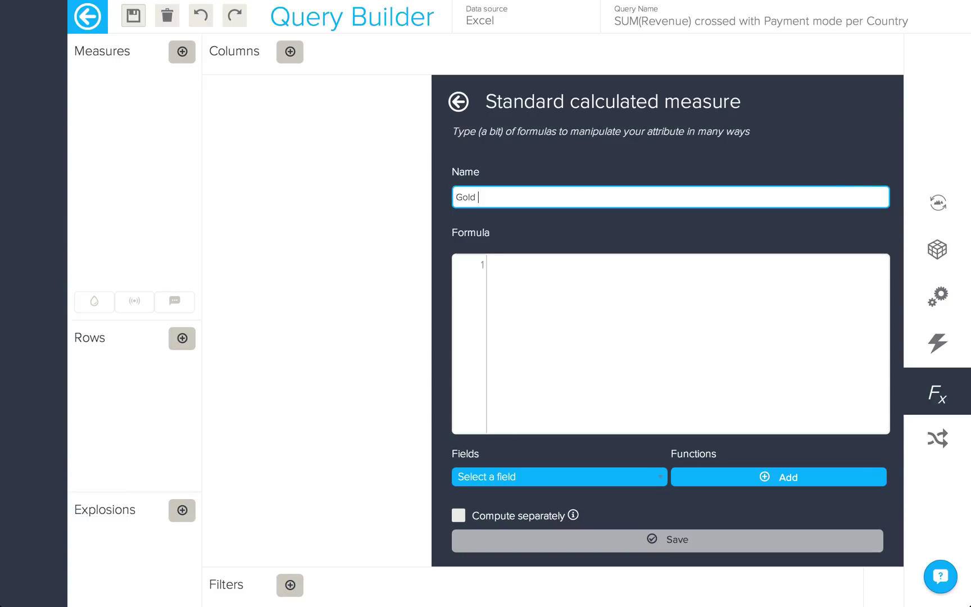
type("Revenue")
Enter the formula IF ([Client Plan]="Gold") THEN SUM(Revenue) ENDIF and save the measure.
left_click(573, 287)
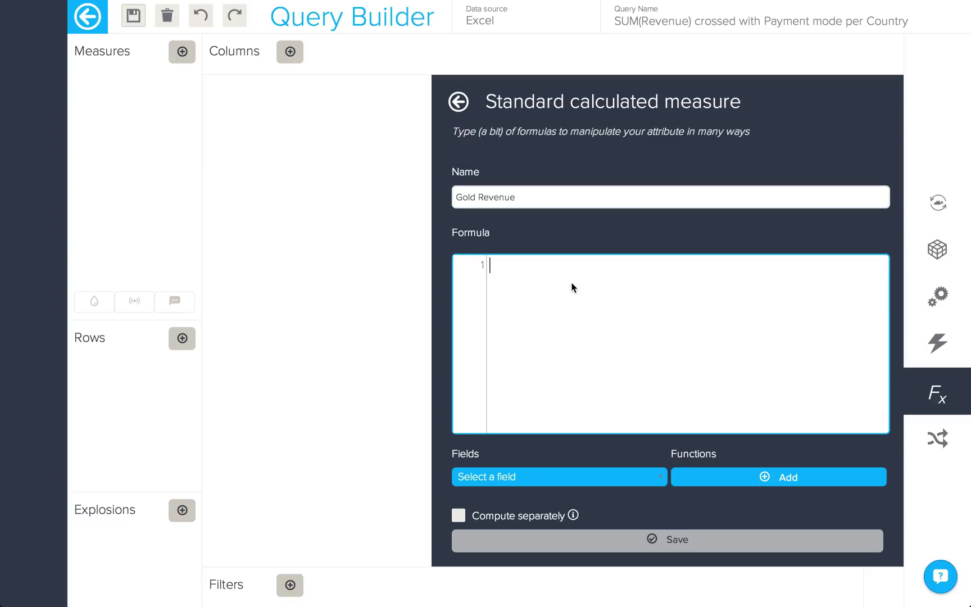
type("if")
key("Return")
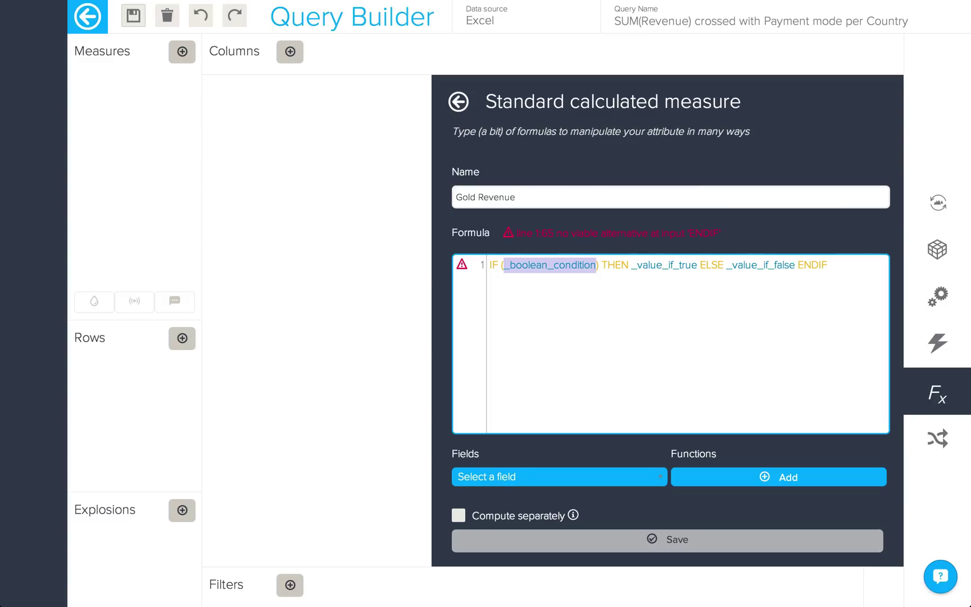
type("[Cl")
key("Return")
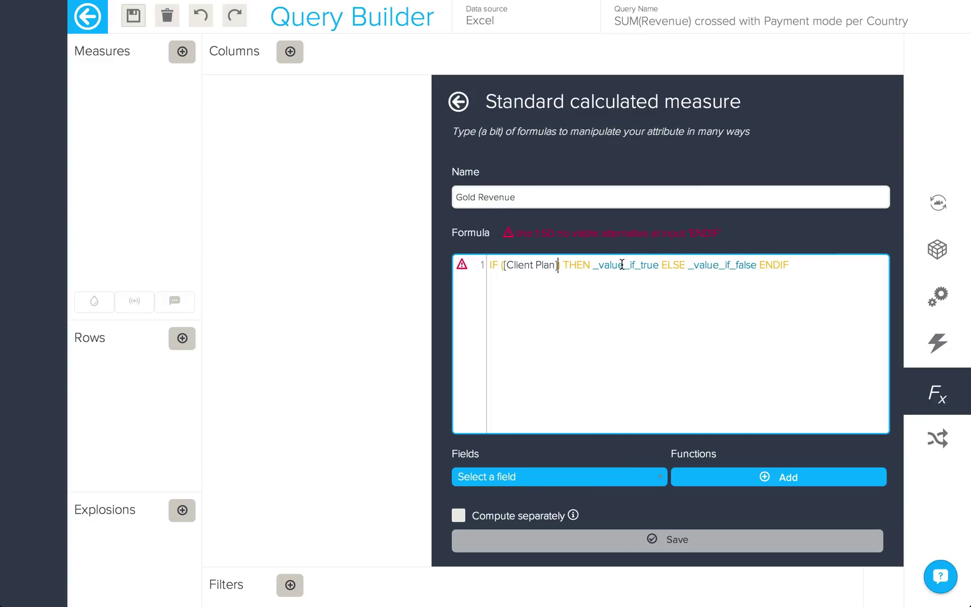
type("=\"Gold")
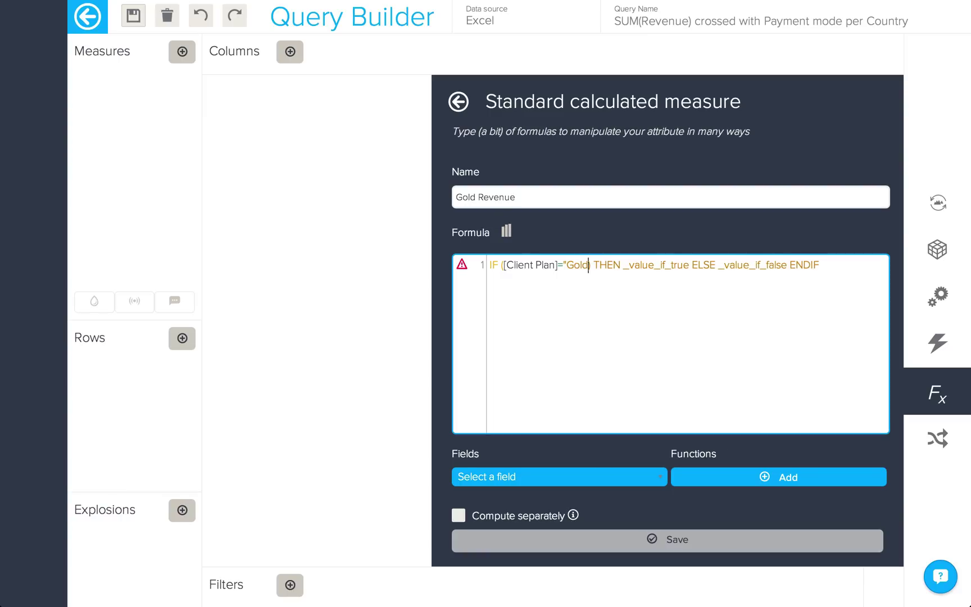
type("\"")
left_click_drag(664, 265, 724, 265)
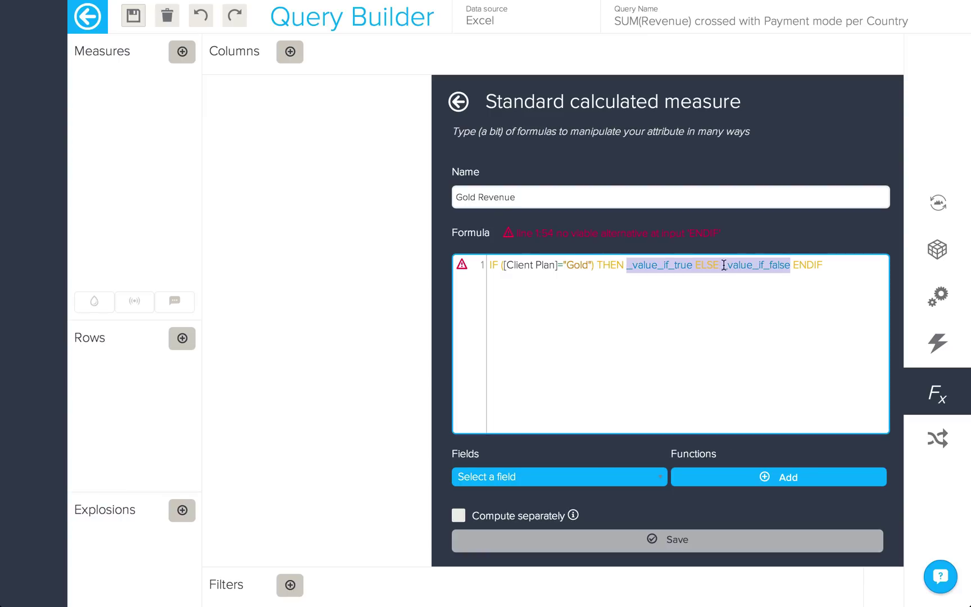
key("BackSpace")
type("sum")
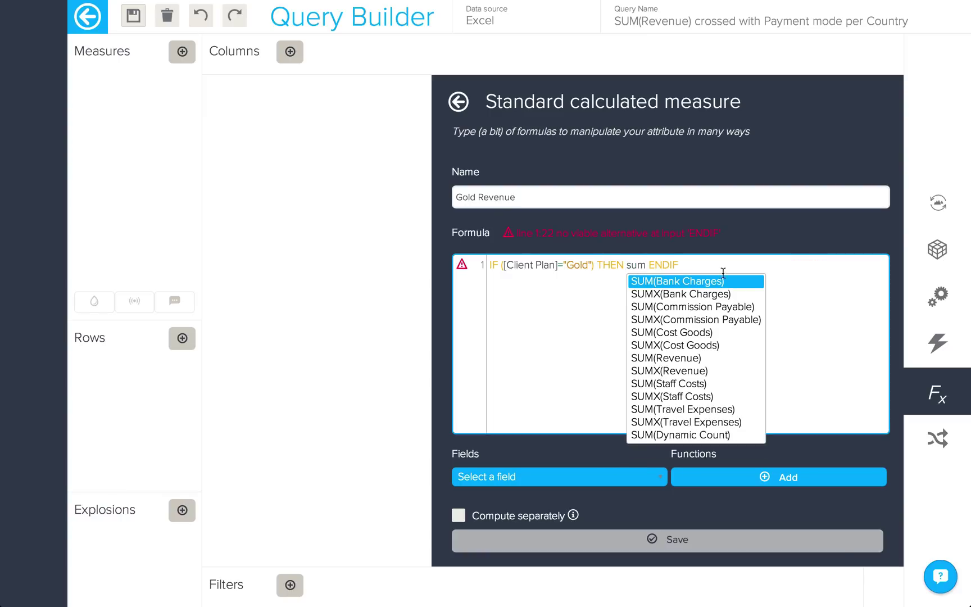
left_click(719, 358)
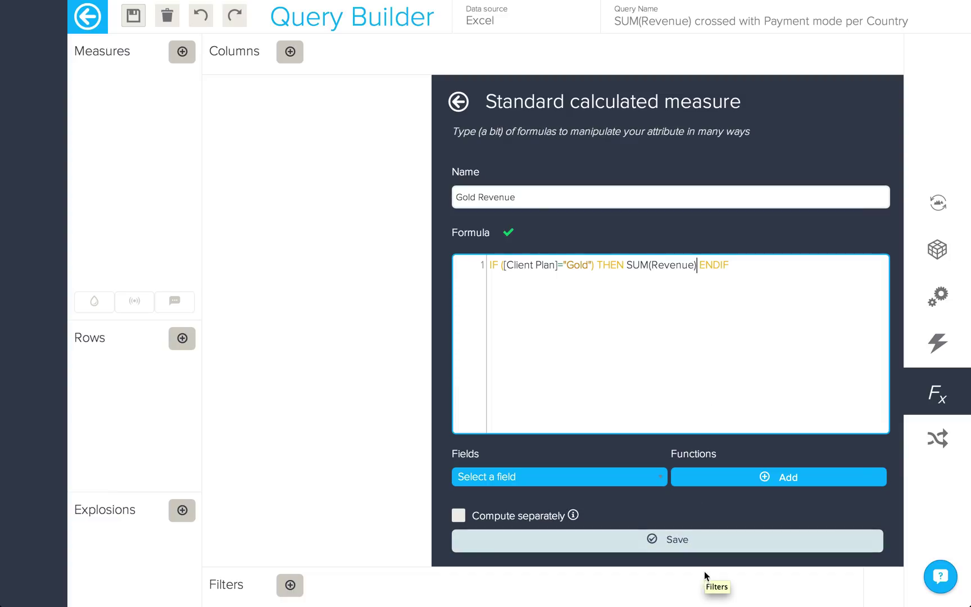
left_click(705, 541)
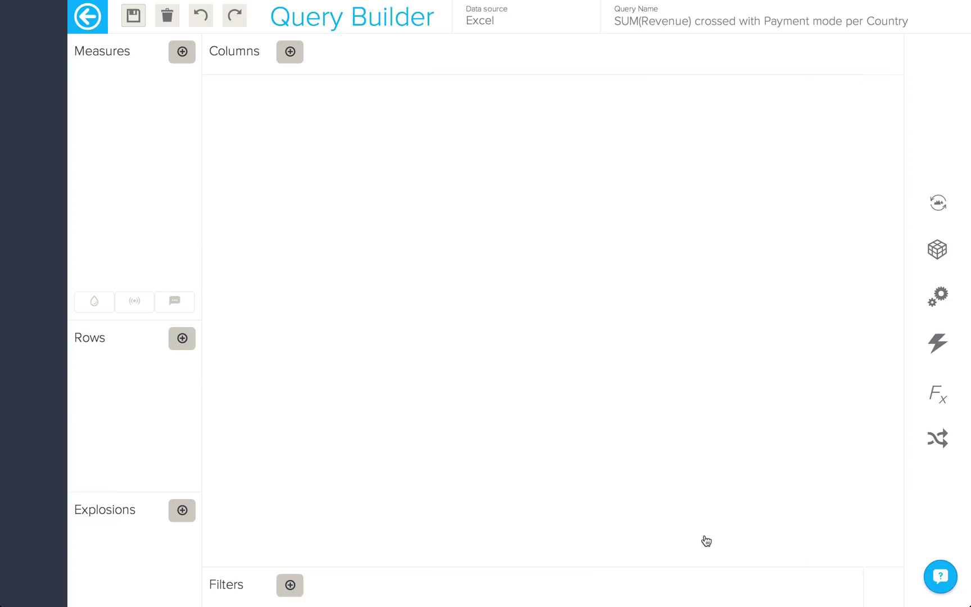
Add Gold Revenue as the query measure with Client Plan as rows.
left_click(182, 53)
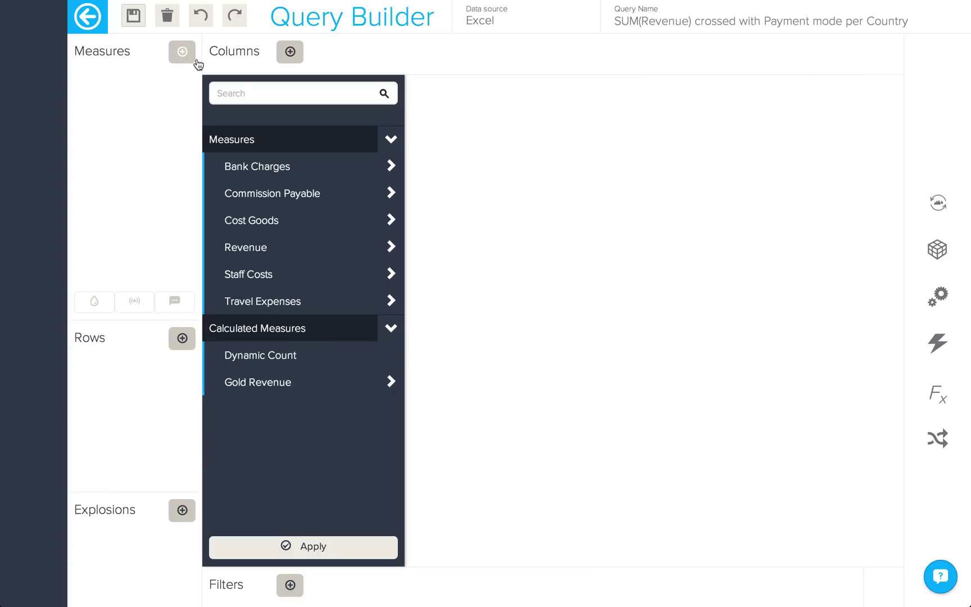
left_click(275, 386)
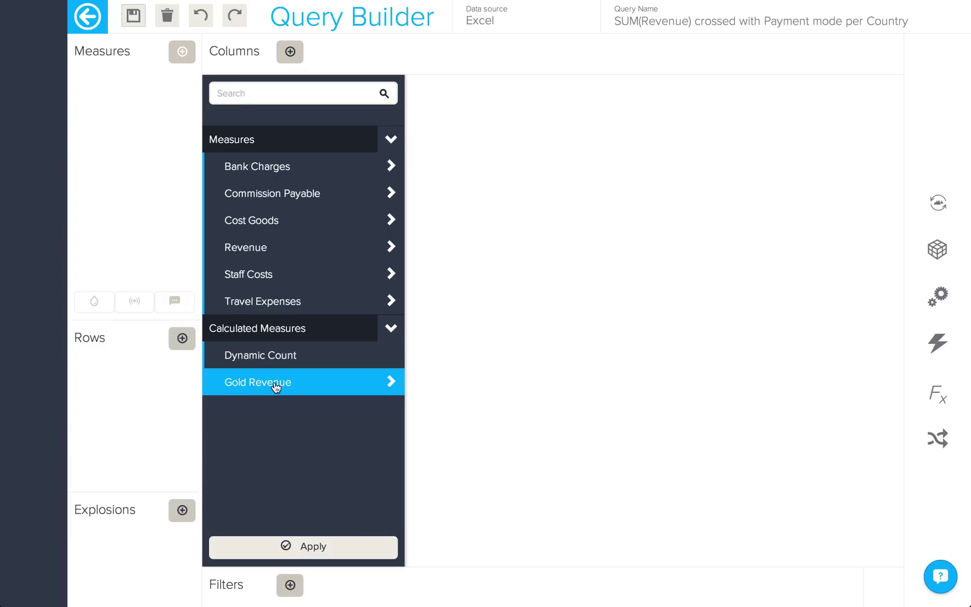
left_click(281, 548)
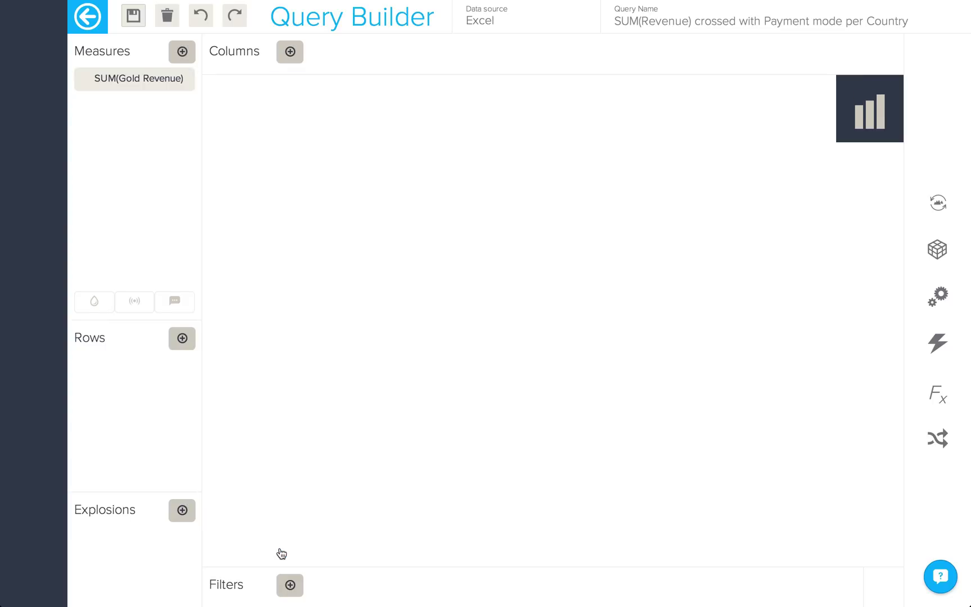
left_click(177, 340)
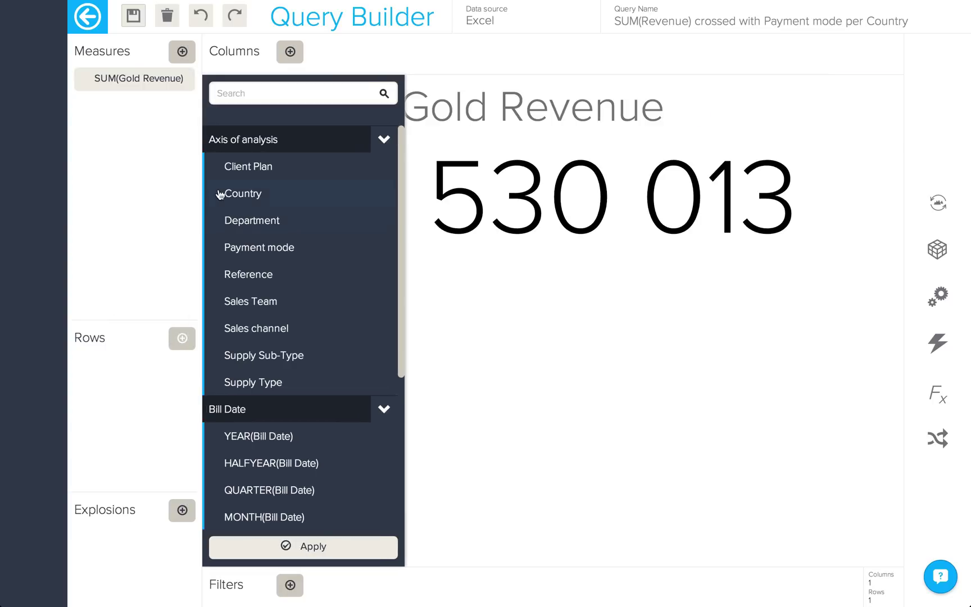
left_click(248, 167)
left_click(495, 325)
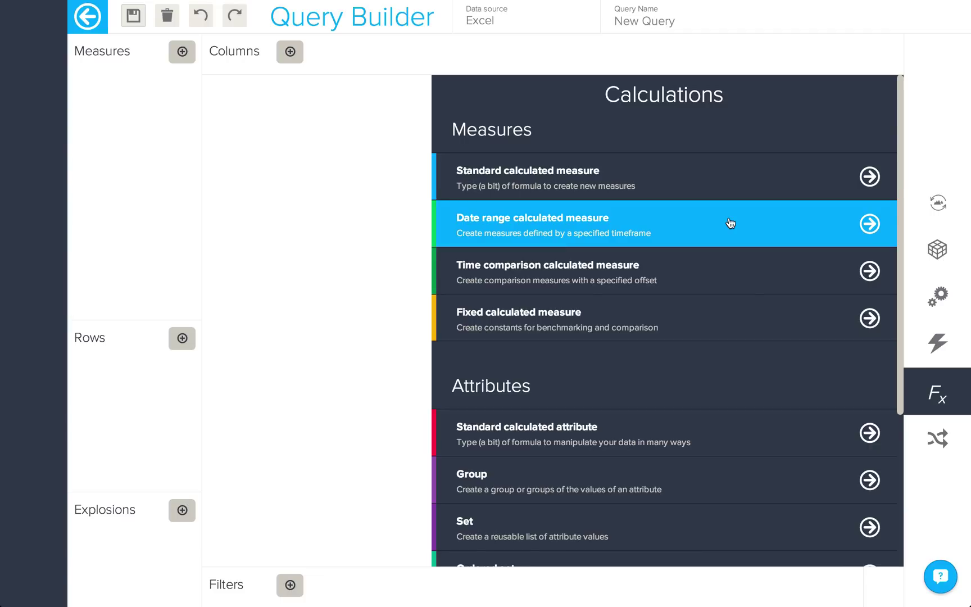
Start a date range measure named 'Revenue YTD' based on Revenue.
left_click(729, 223)
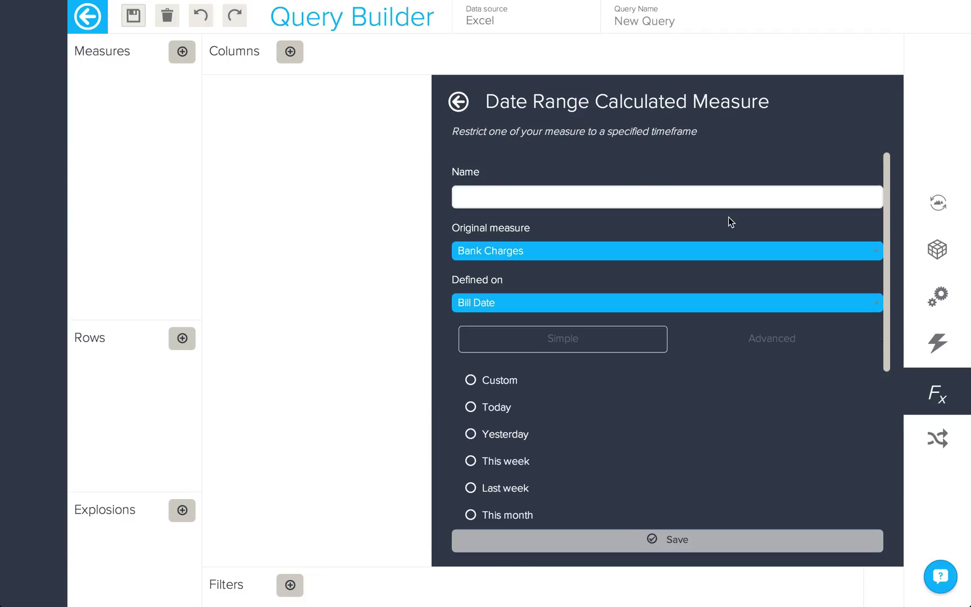
left_click(642, 192)
type("Reve")
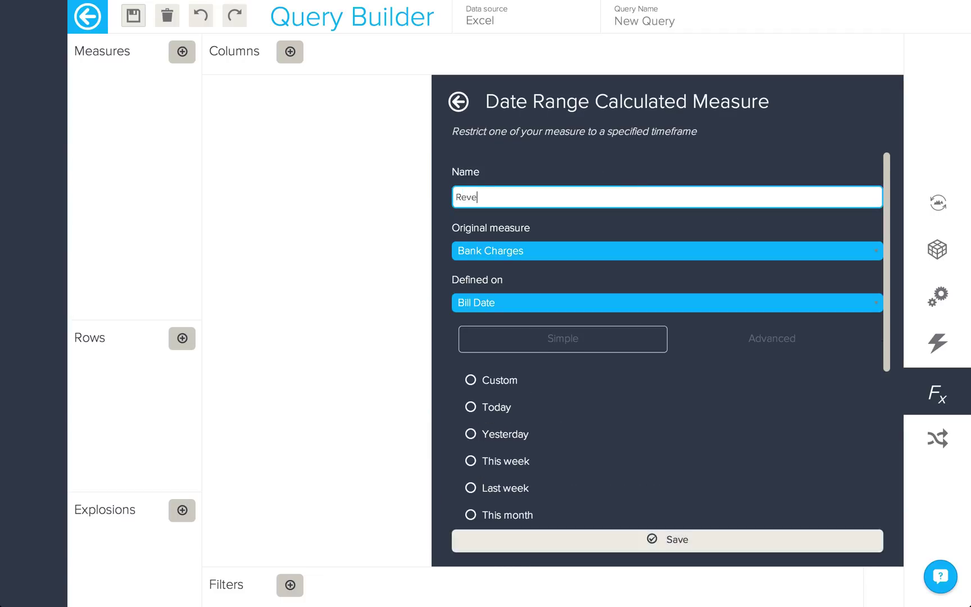
type("nue YTD")
left_click(597, 250)
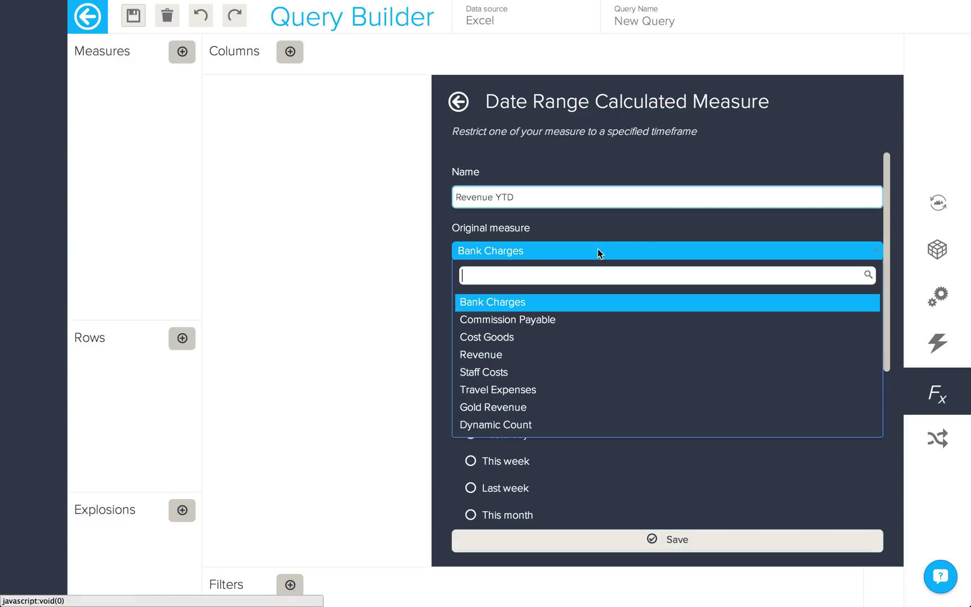
left_click(568, 355)
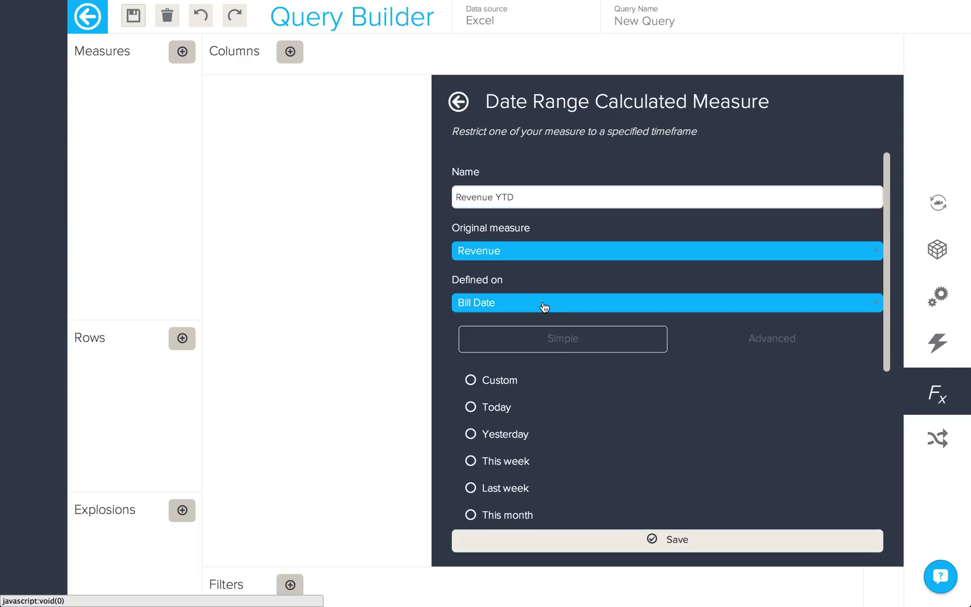
Limit it to This year, try the Advanced options, return to Simple, and save.
scroll(627, 426, "down", 1)
scroll(627, 425, "down", 3)
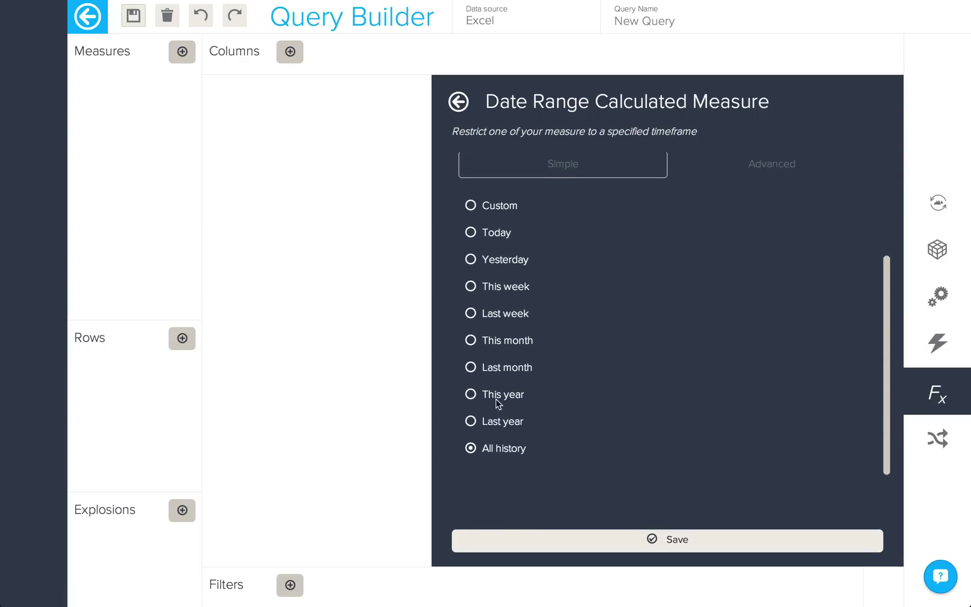
left_click(471, 395)
scroll(561, 404, "up", 1)
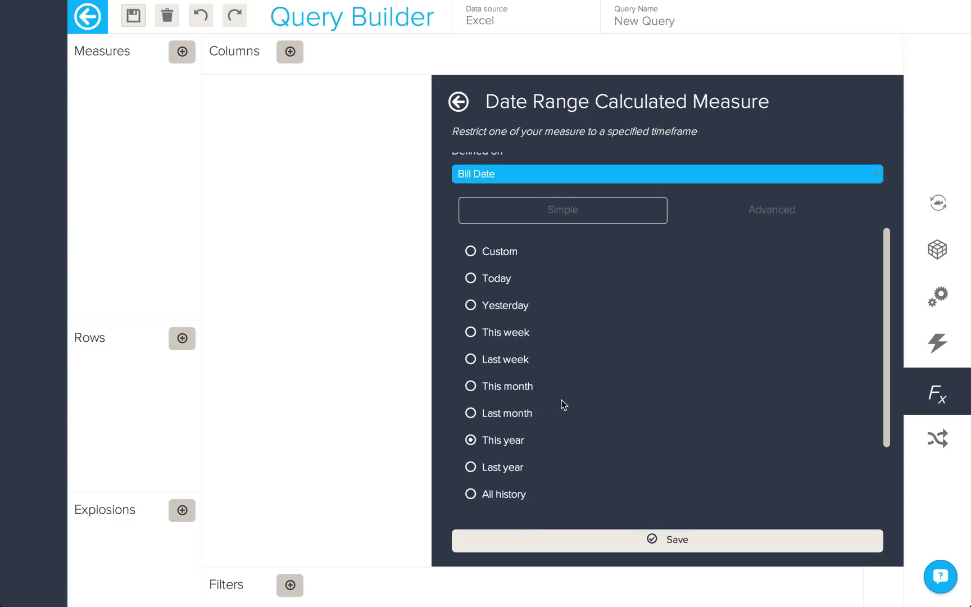
left_click(771, 212)
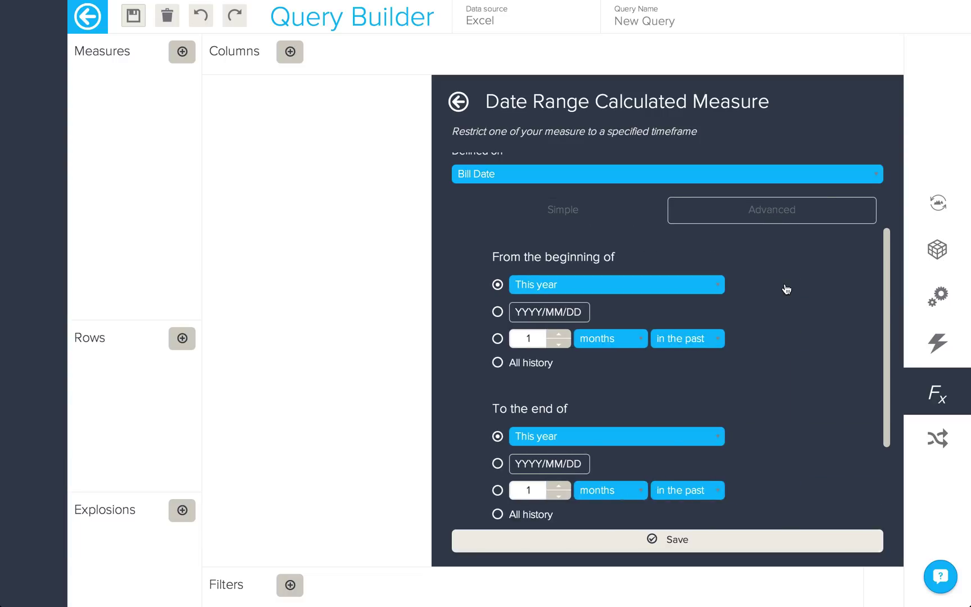
left_click(590, 216)
left_click(645, 538)
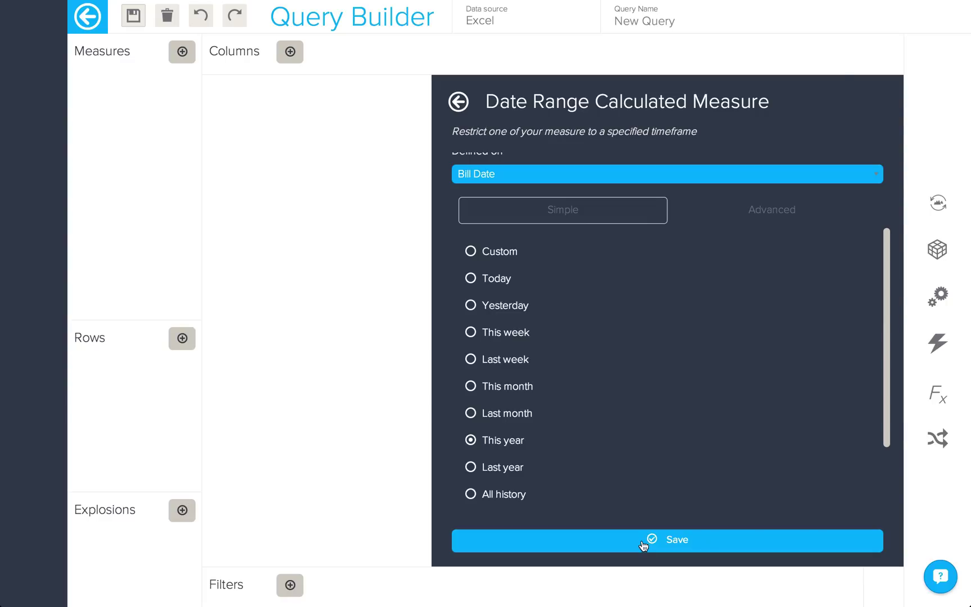
Add Revenue YTD as the measure with YEAR(Bill Date) as rows, then reopen Calculations.
left_click(179, 58)
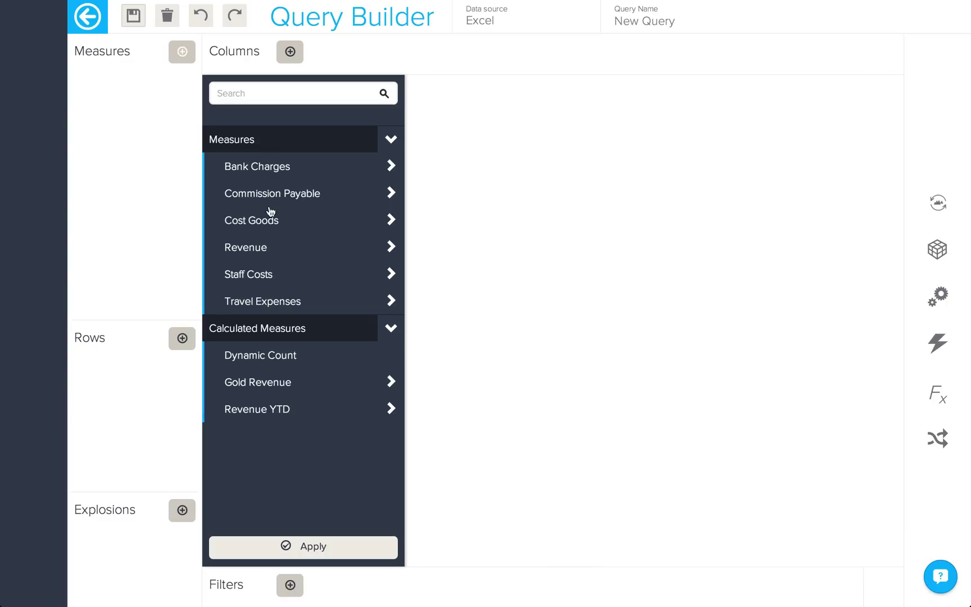
left_click(276, 408)
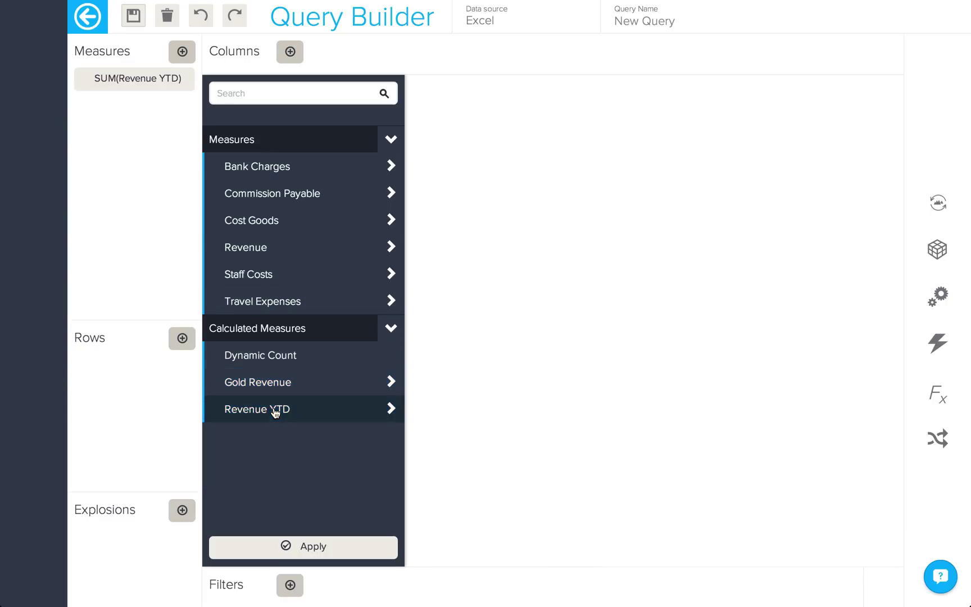
left_click(306, 542)
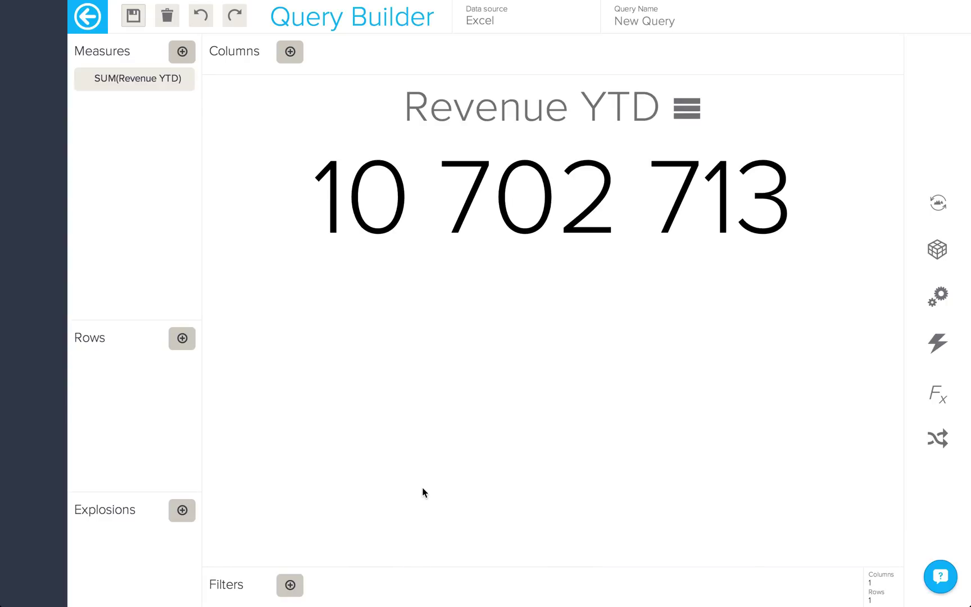
left_click(182, 338)
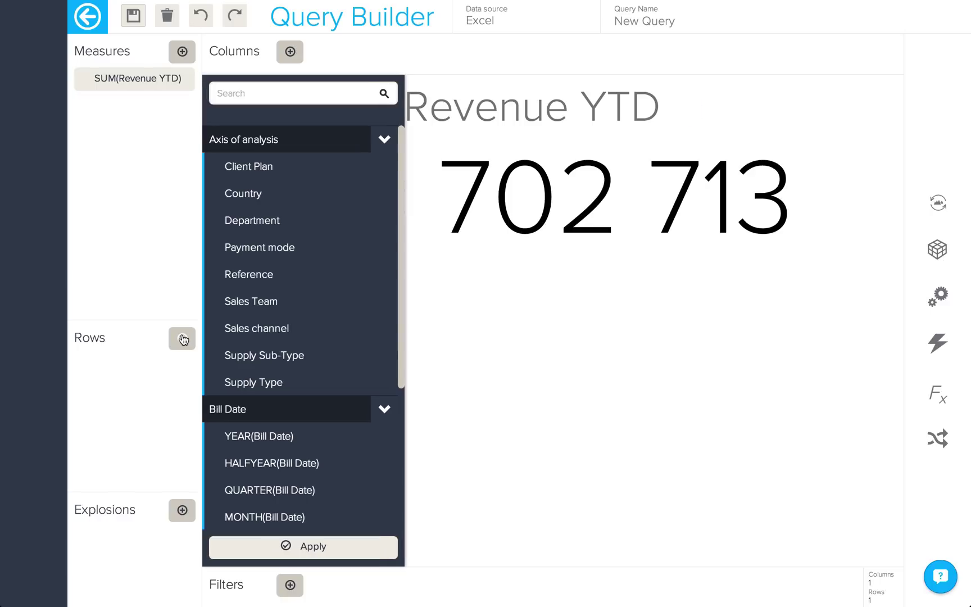
left_click(245, 436)
left_click(288, 550)
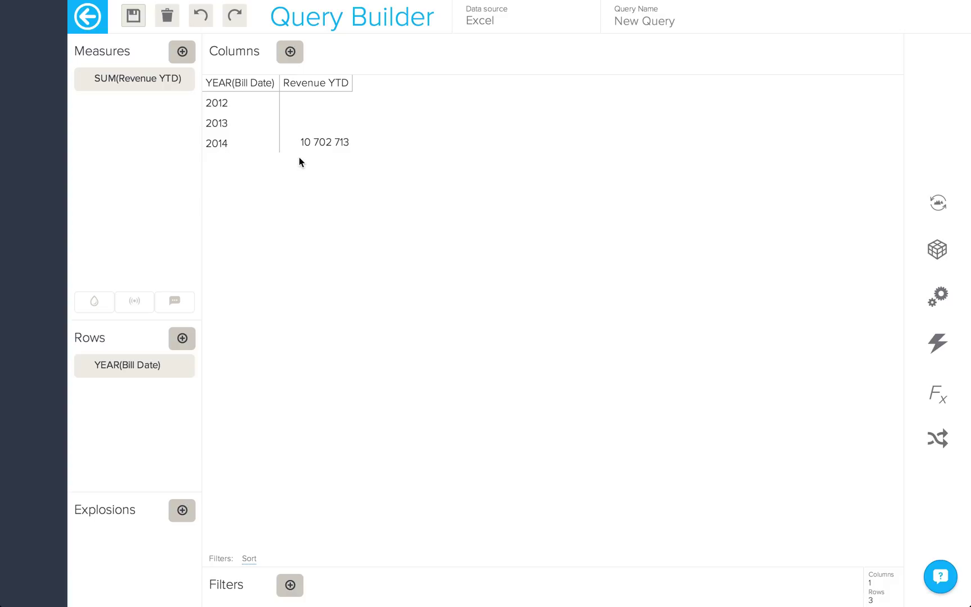
left_click(937, 393)
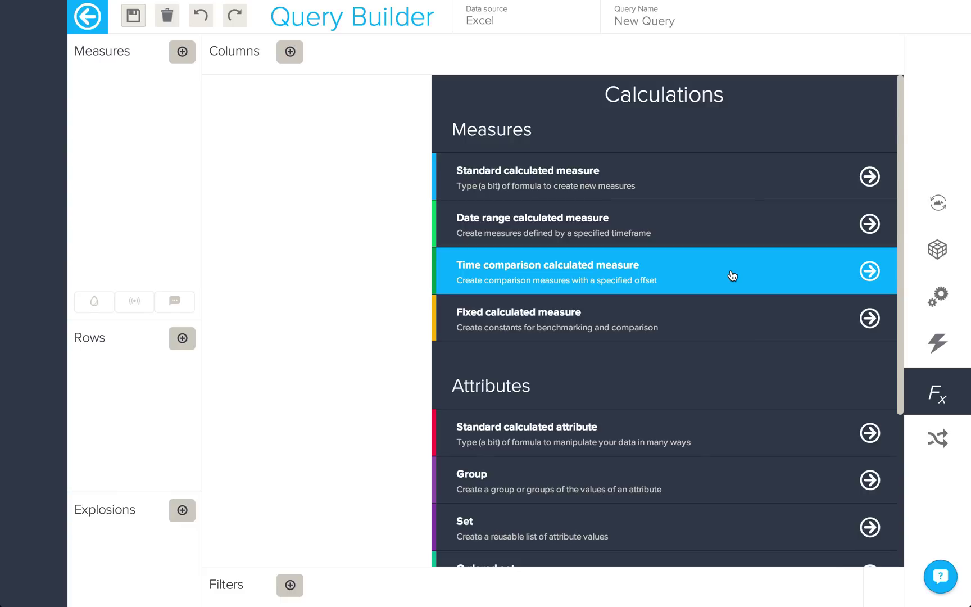
Save a 'Last year' time comparison measure on Revenue with the offset ending at -1 year.
left_click(732, 275)
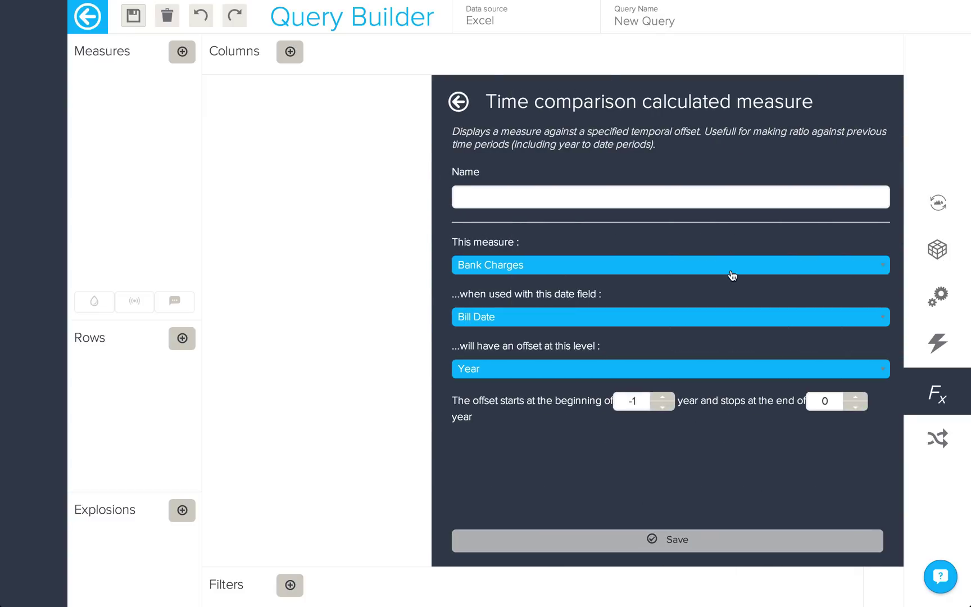
left_click(605, 192)
type("Last year")
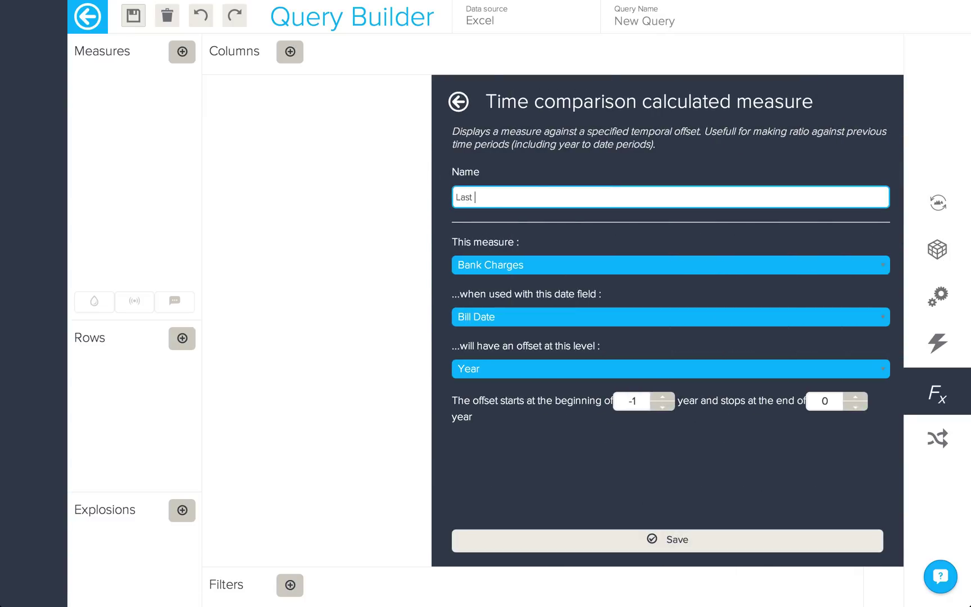
left_click(549, 265)
left_click(548, 368)
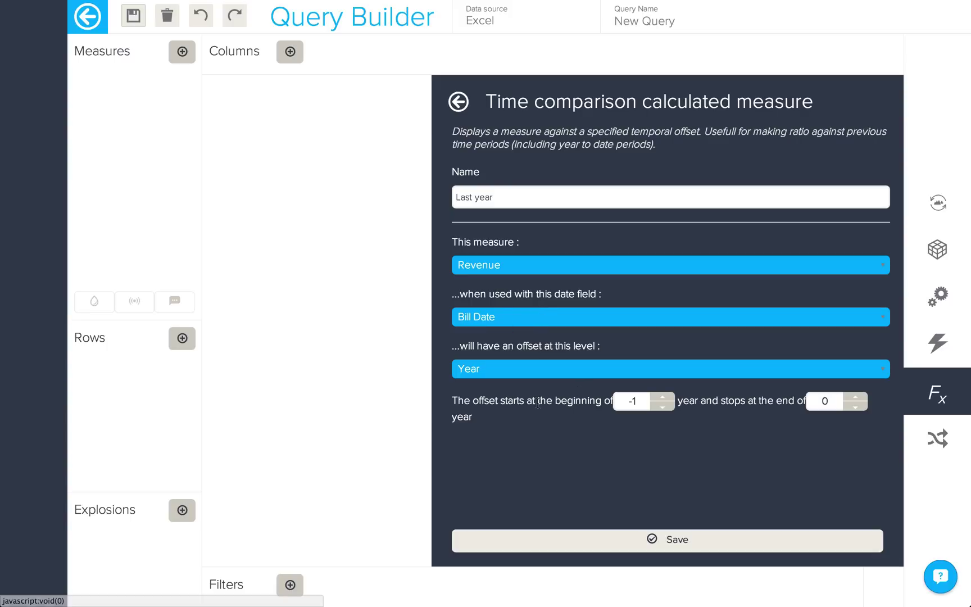
left_click(853, 407)
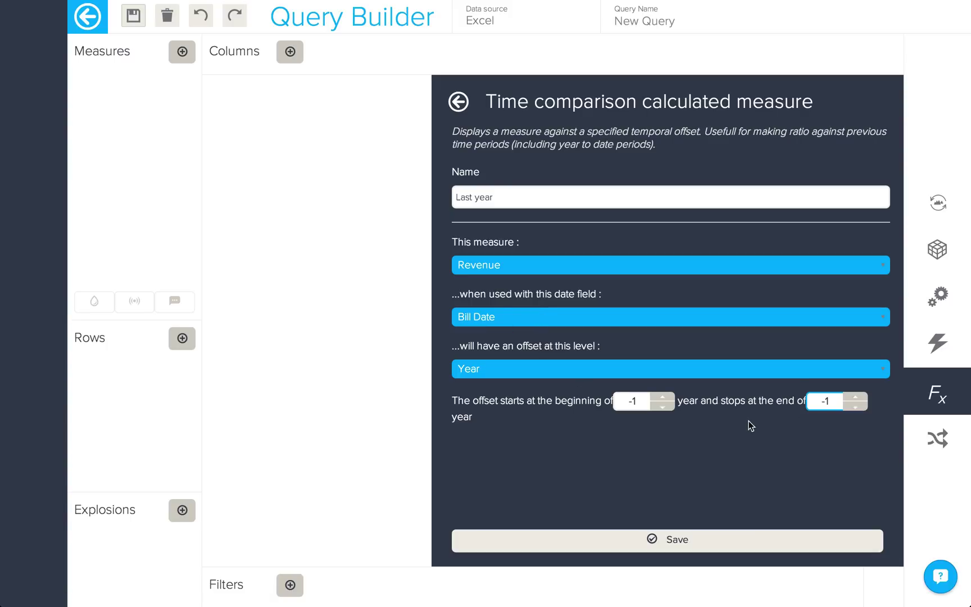
left_click(688, 542)
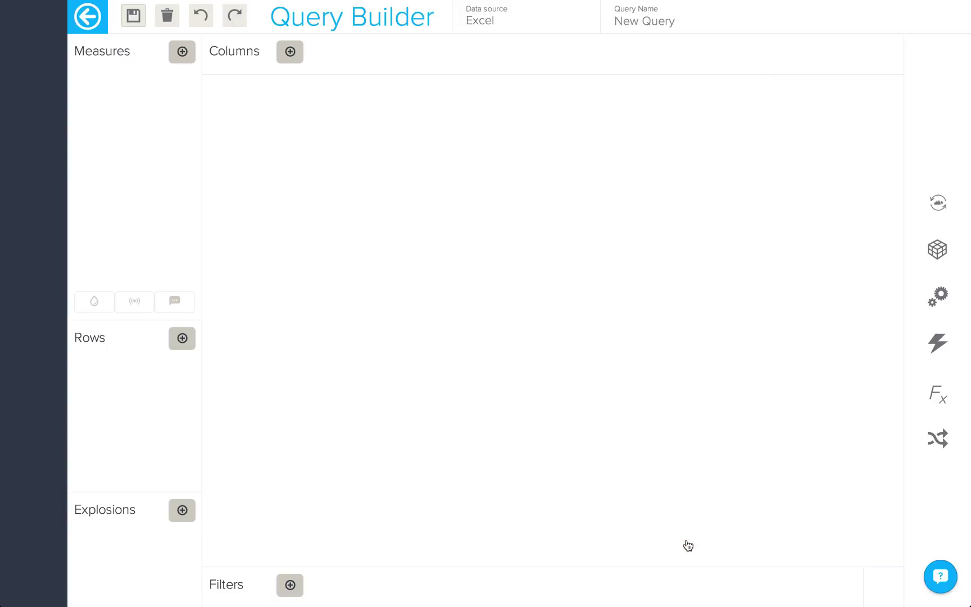
Add the Revenue and Last year measures with YEAR(Bill Date) as columns.
left_click(183, 53)
left_click(262, 250)
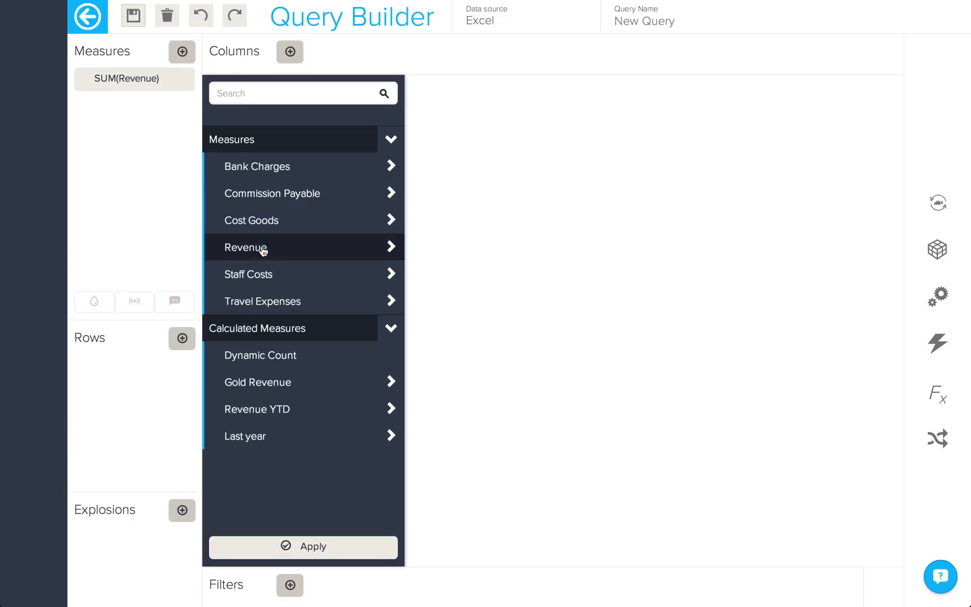
left_click(266, 442)
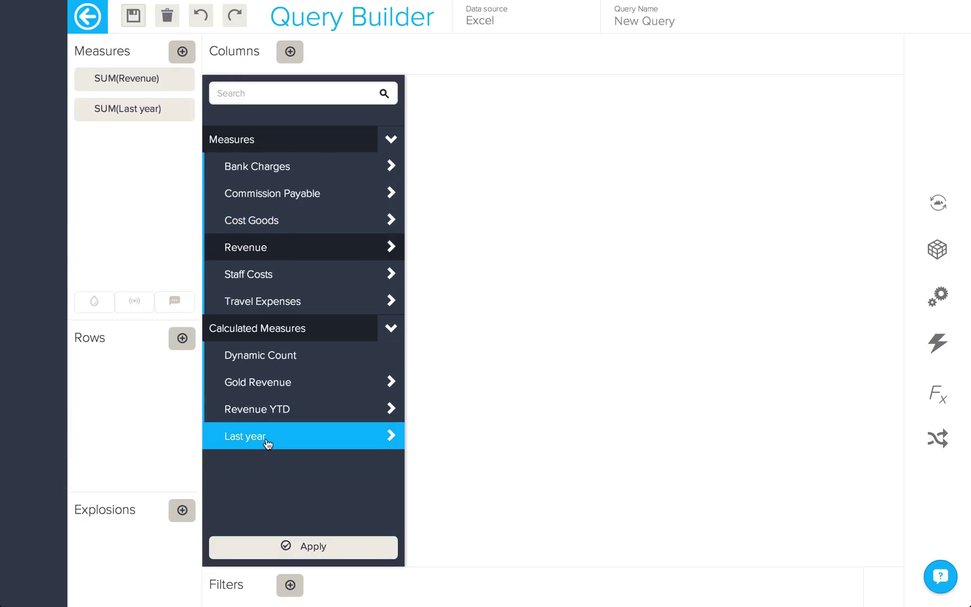
left_click(290, 52)
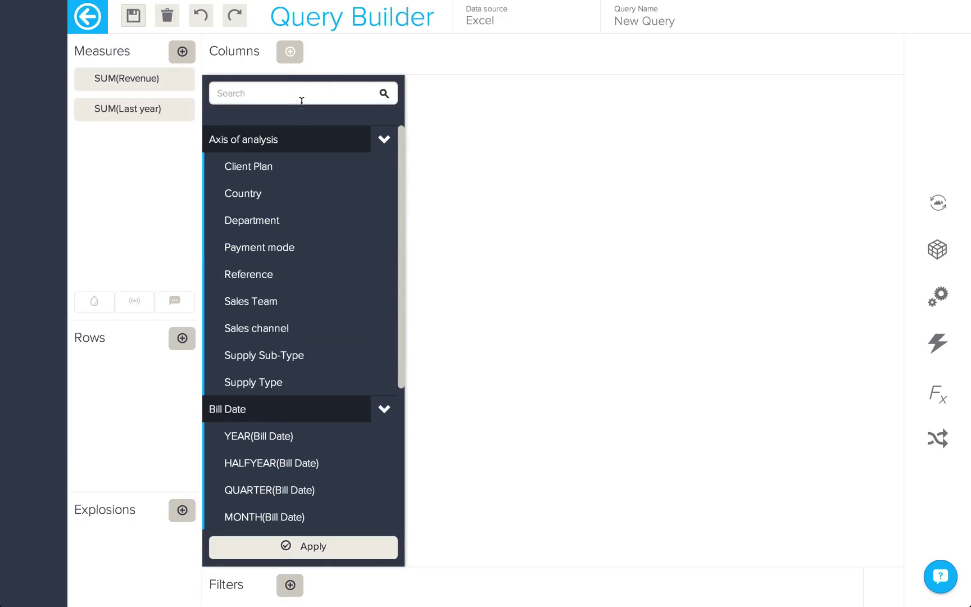
left_click(292, 436)
left_click(299, 546)
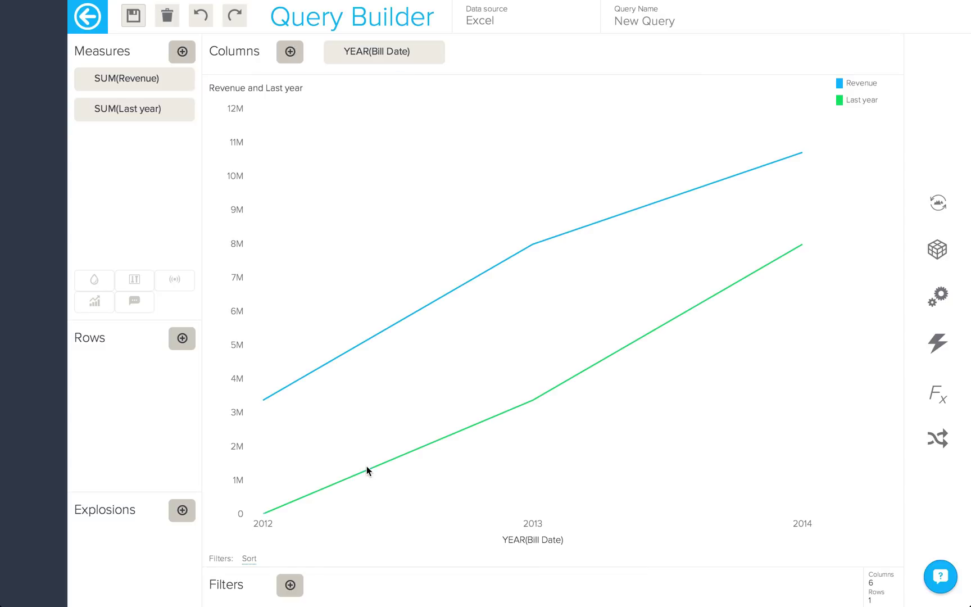
left_click(929, 207)
Switch the visualization to Grid and enable Measures on rows in its chart styles.
left_click(704, 318)
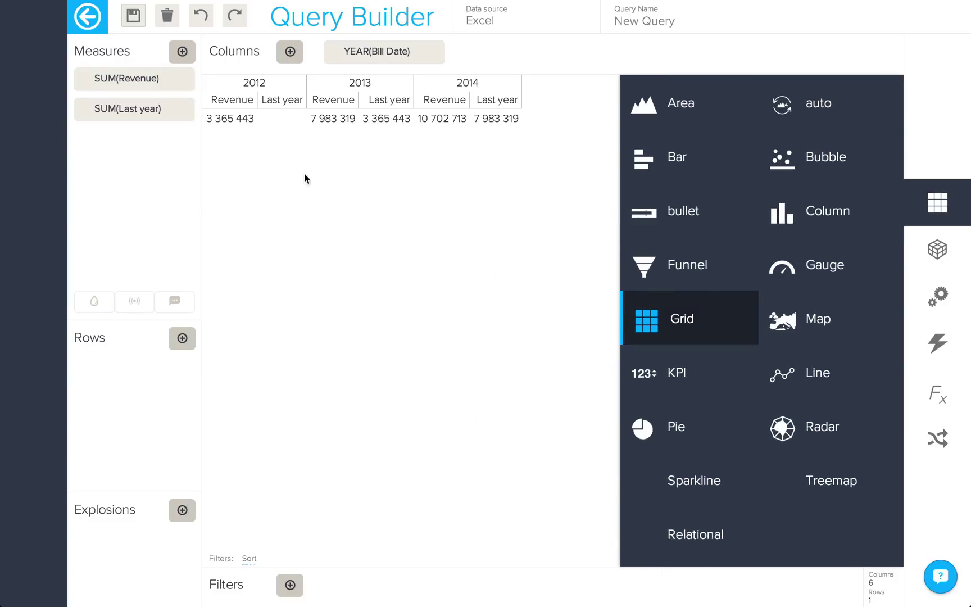
left_click(940, 293)
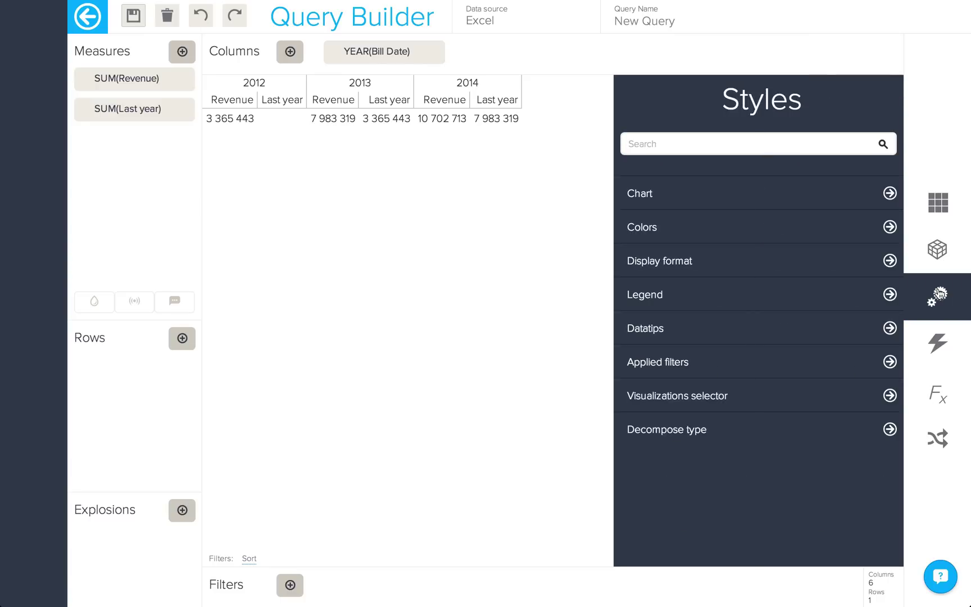
left_click(759, 198)
left_click(881, 241)
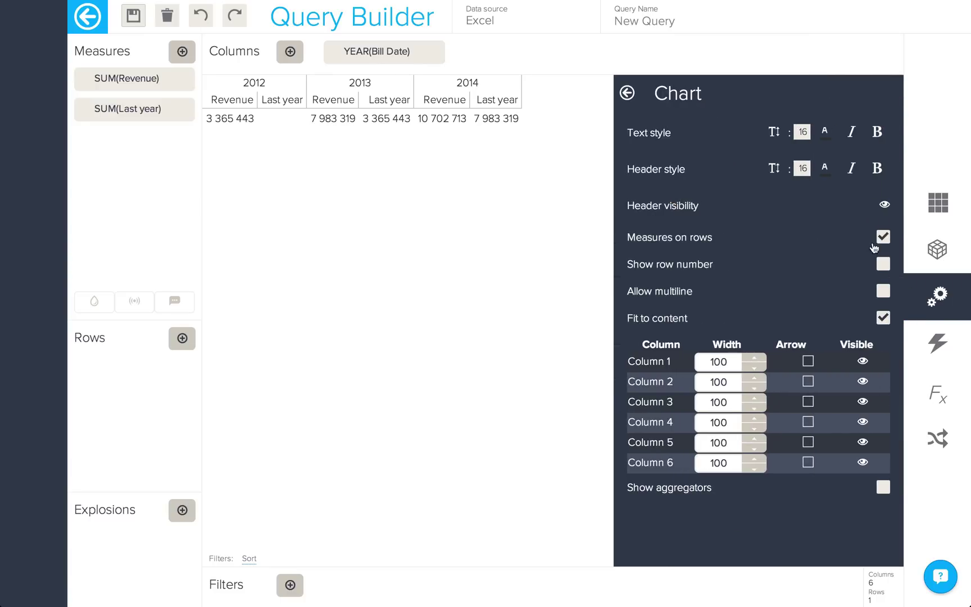
left_click(503, 405)
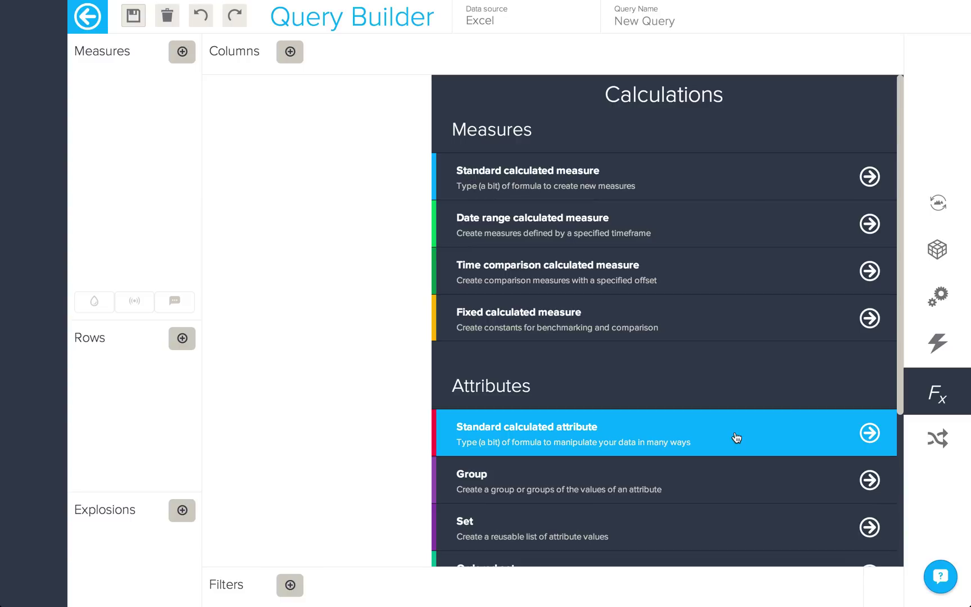
Start a standard calculated attribute named 'Rating' with an IF THEN ELSE template.
left_click(735, 437)
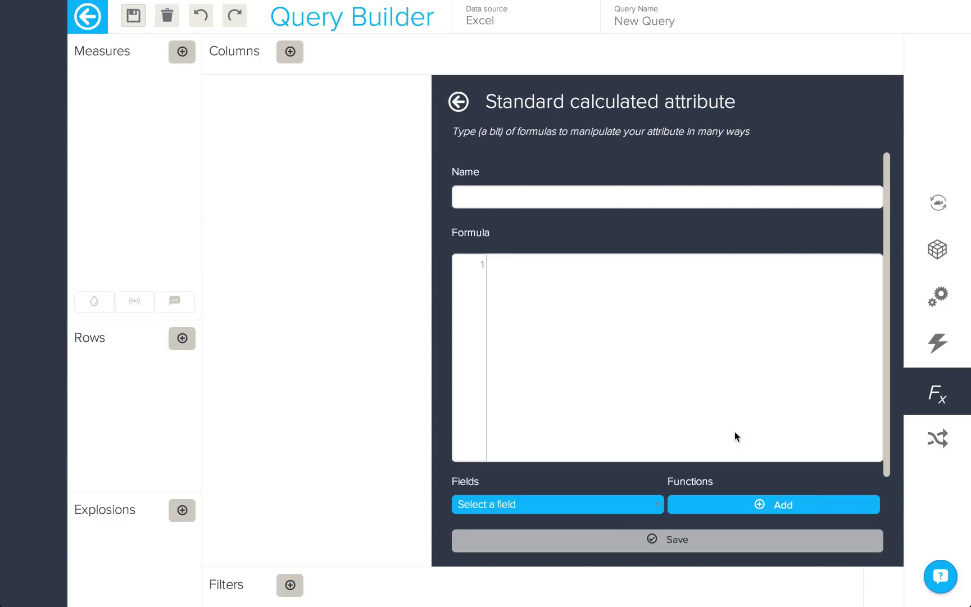
left_click(599, 198)
type("Rating")
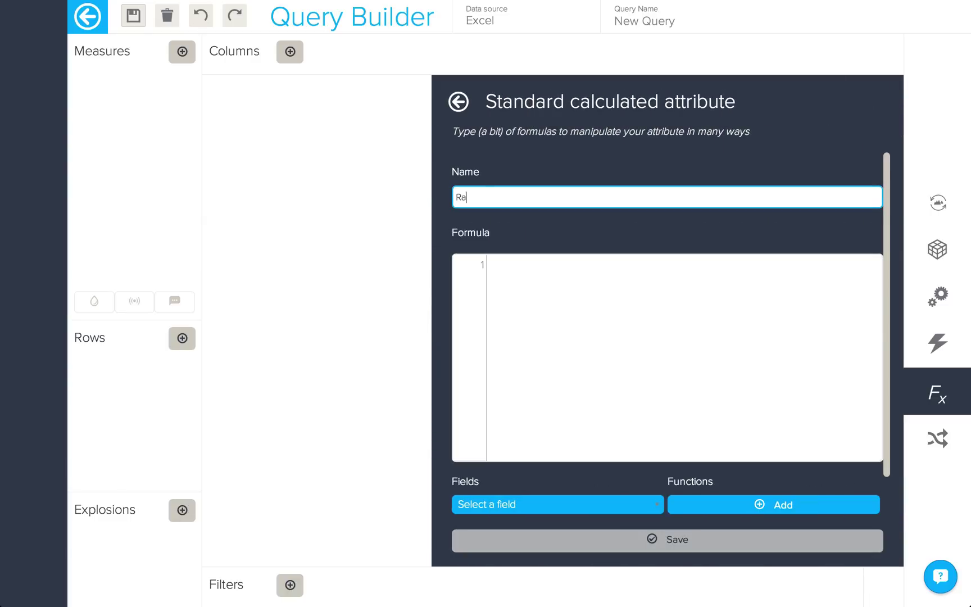
left_click(626, 276)
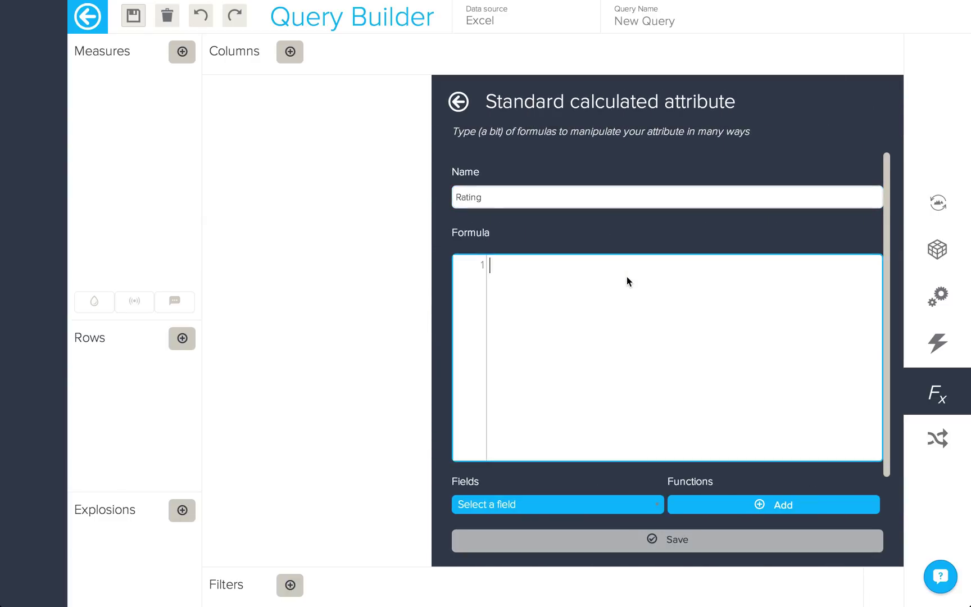
type("if")
key("Return")
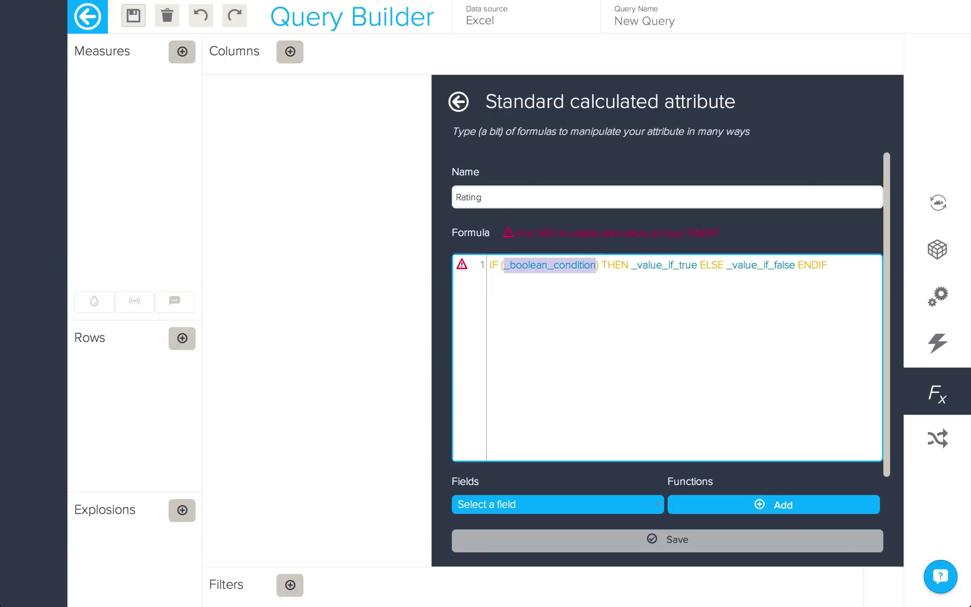
Write the condition [Client Plan]!="" AND SUM(Revenue)>3000000.
type("[c")
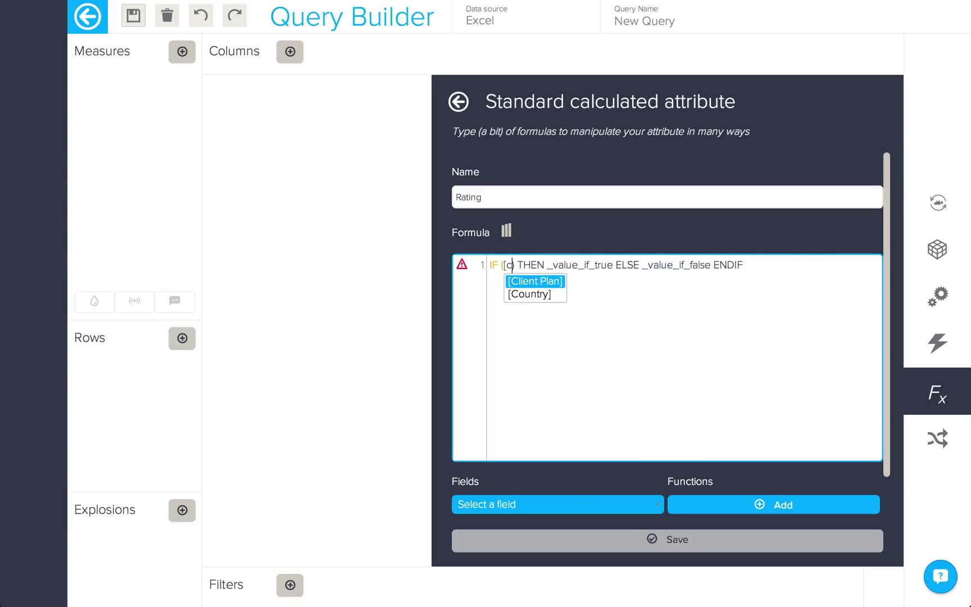
key("Return")
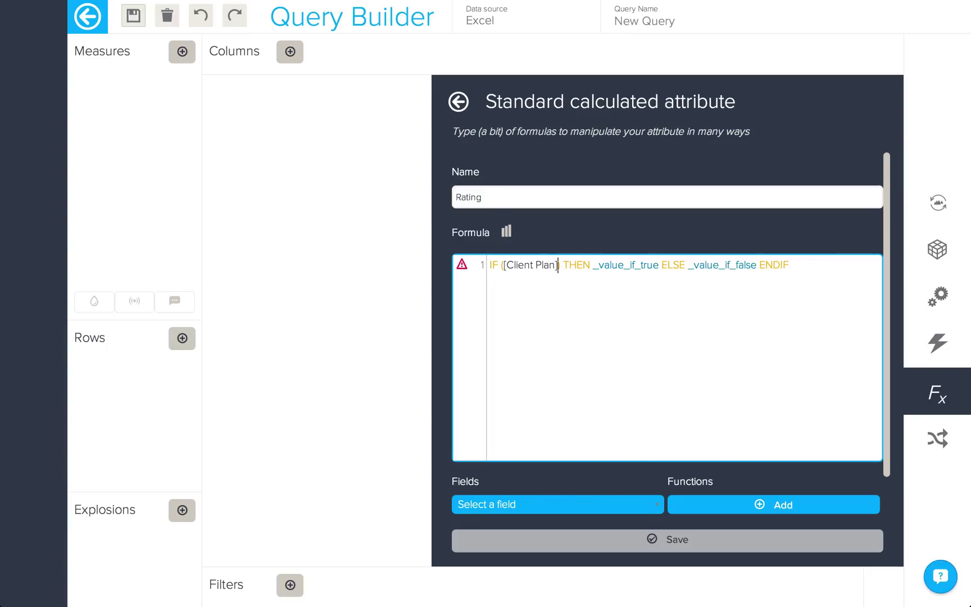
type("!=\"\"")
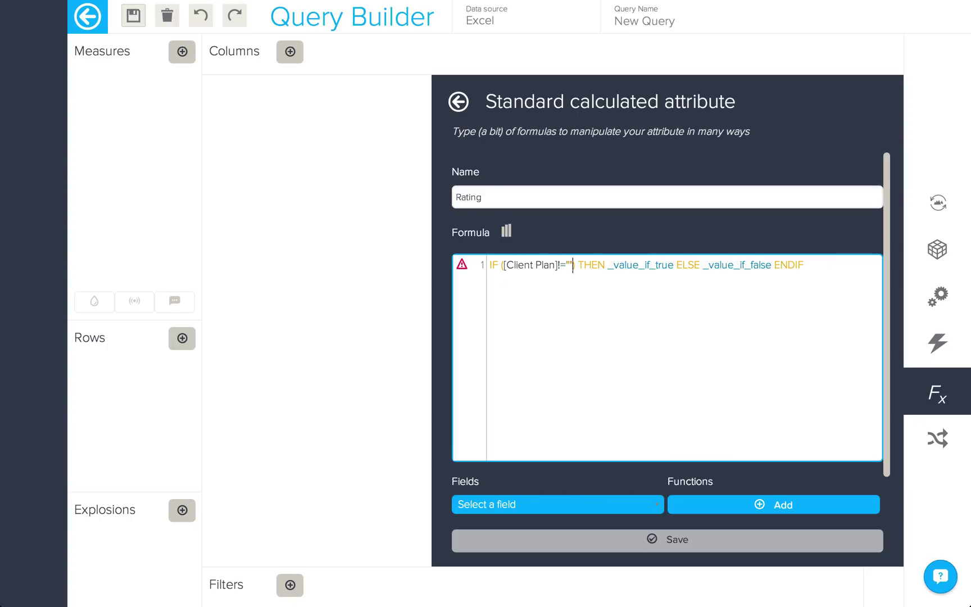
type(" and")
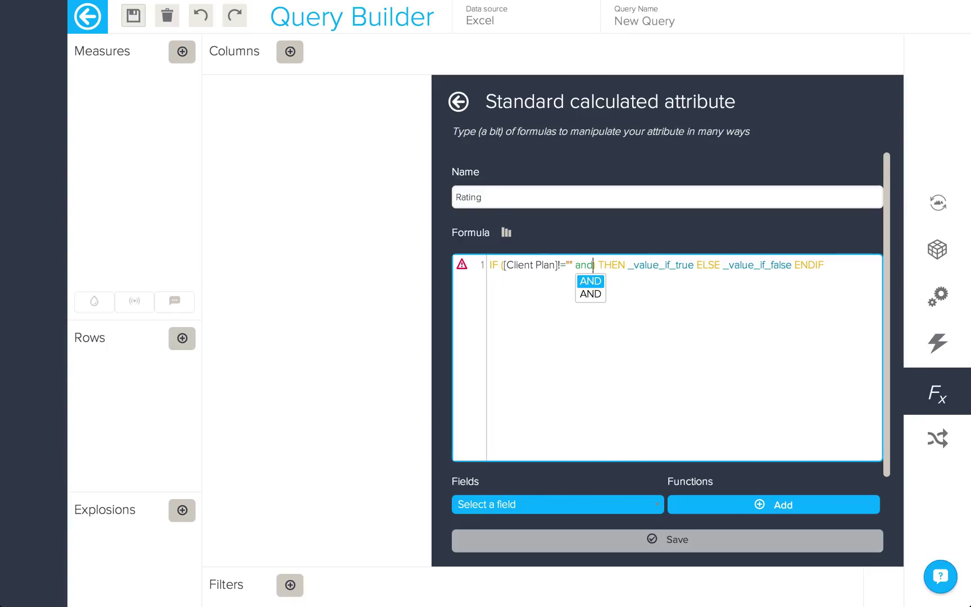
key("Return")
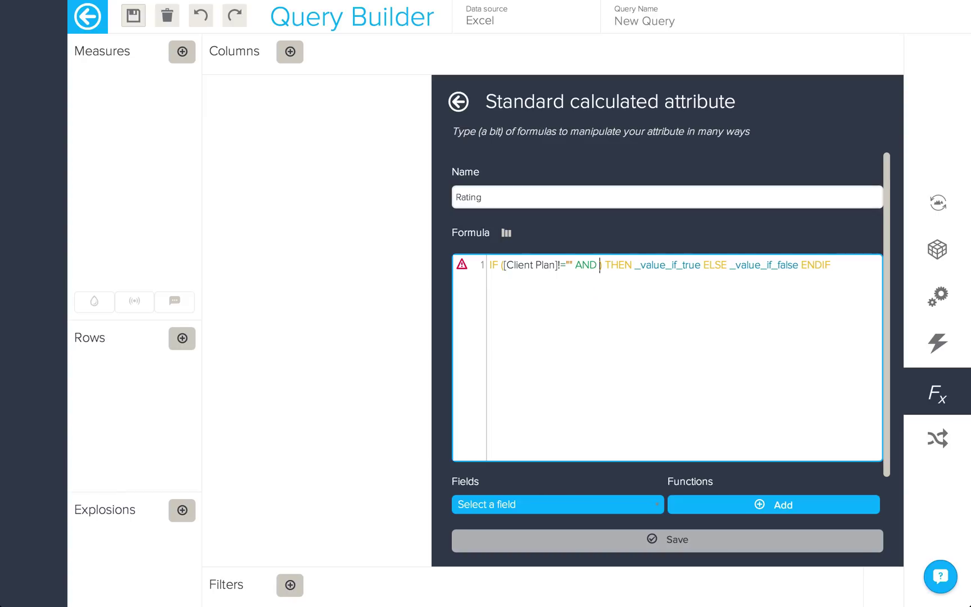
type("sum")
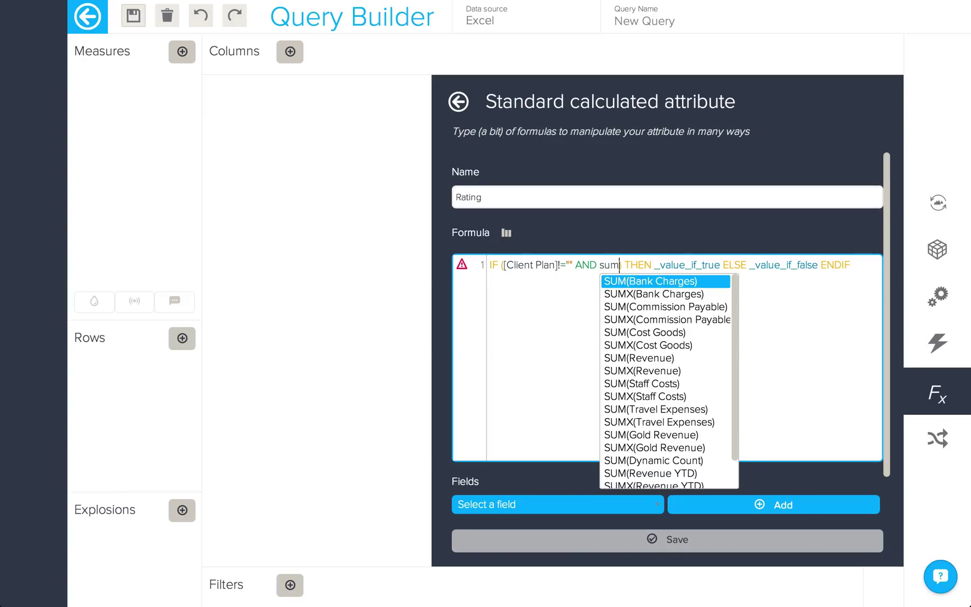
key("Down")
key("Down")
key("Down")
key("Down")
key("Down")
key("Down")
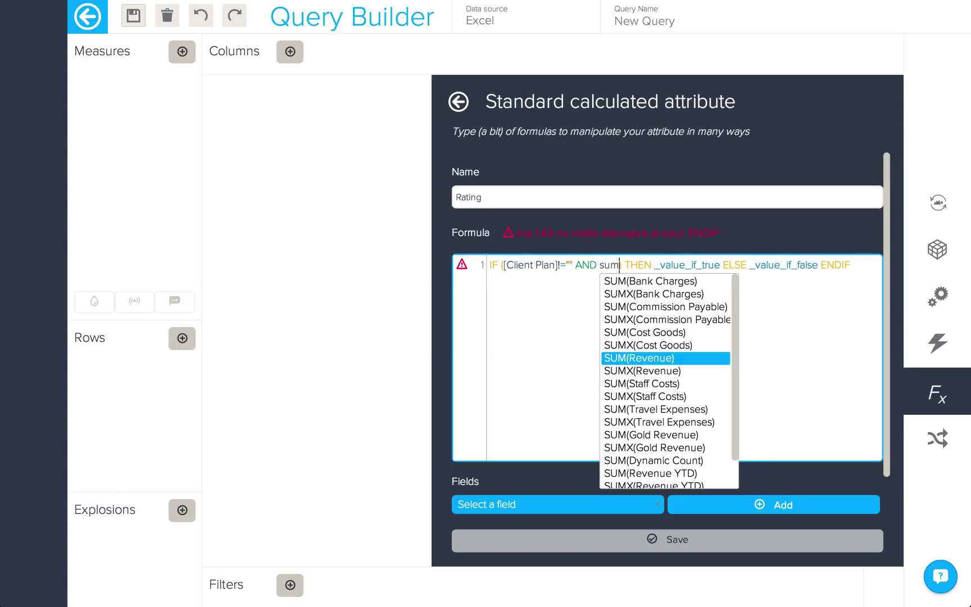
key("Return")
type(">")
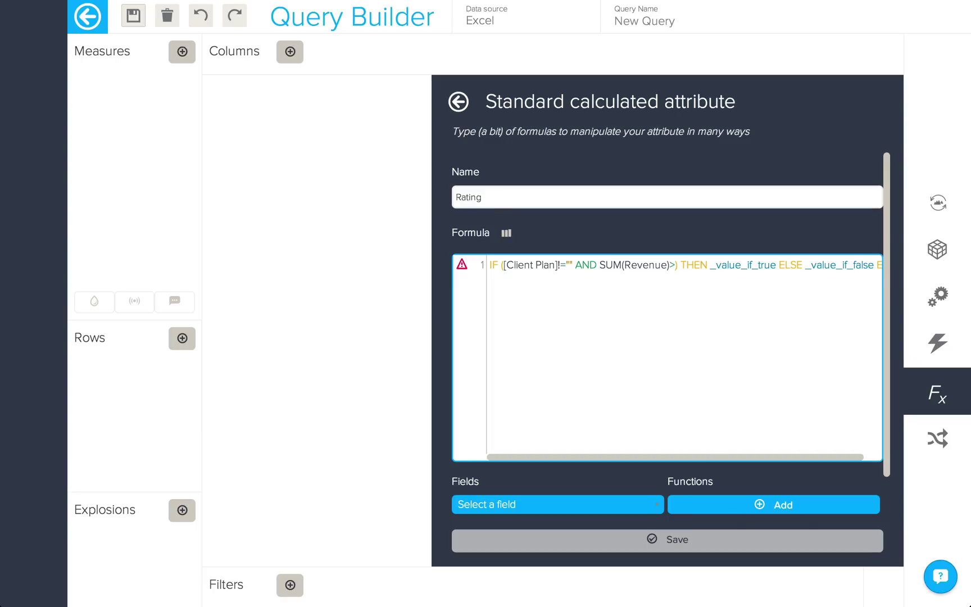
type("3000000")
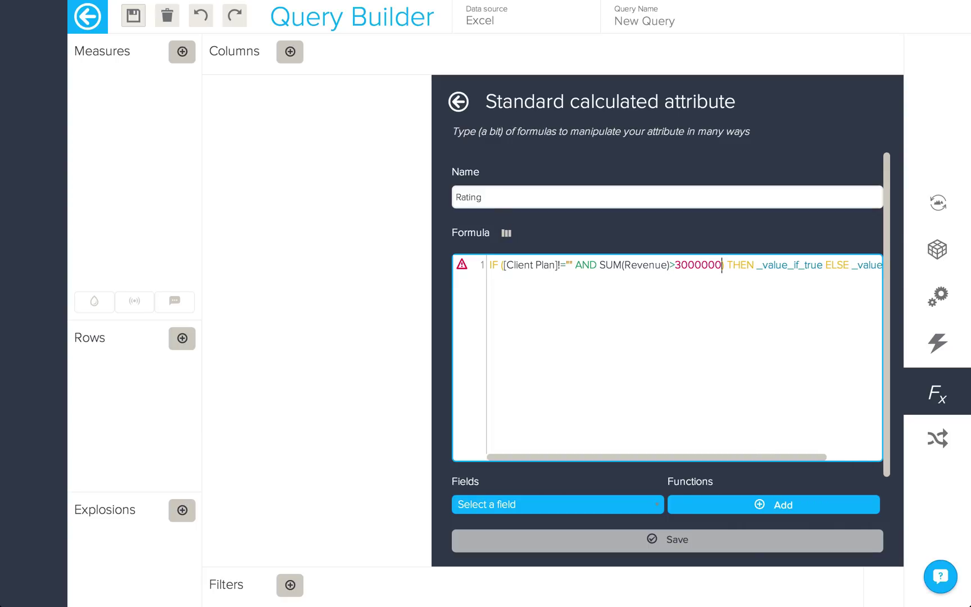
Set the results to "good" and "bad", then save the Rating attribute.
double_click(785, 264)
type("\"")
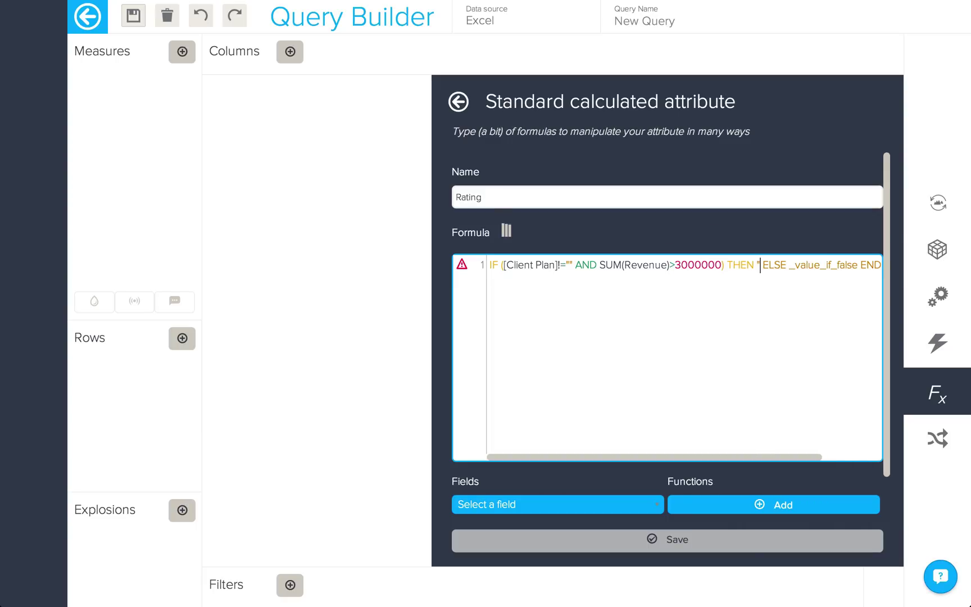
type("good")
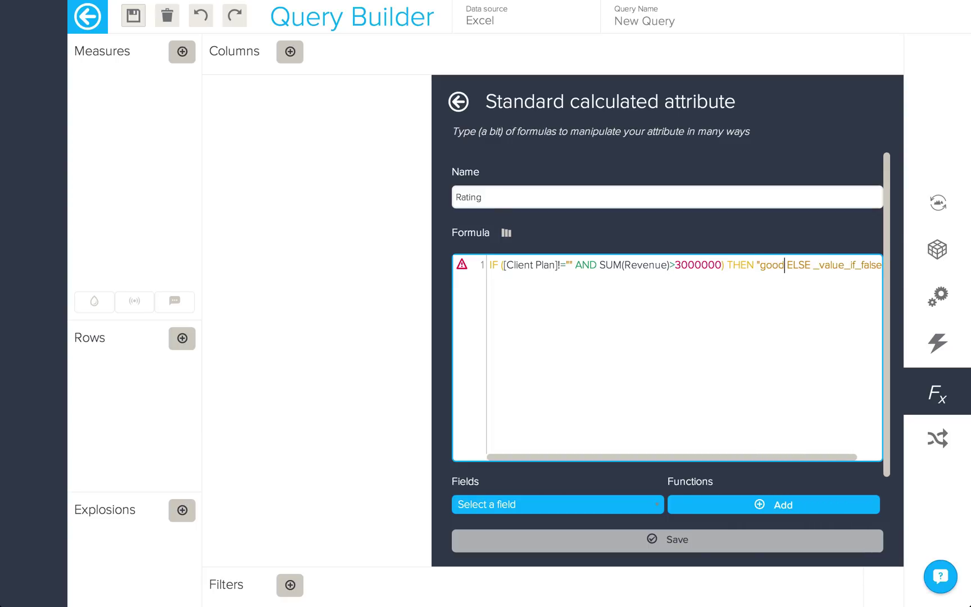
type("\"")
double_click(858, 267)
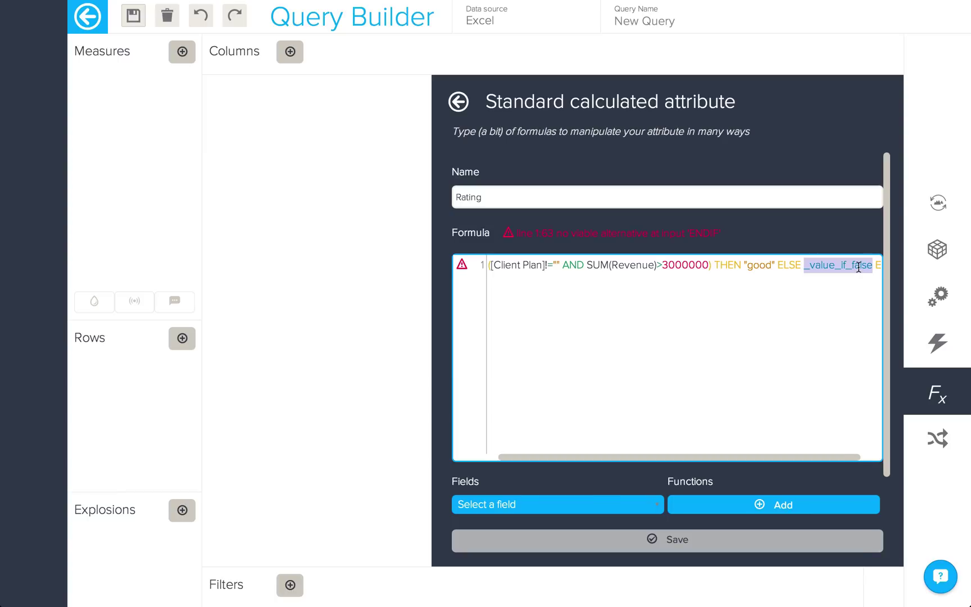
type("\"bad\"")
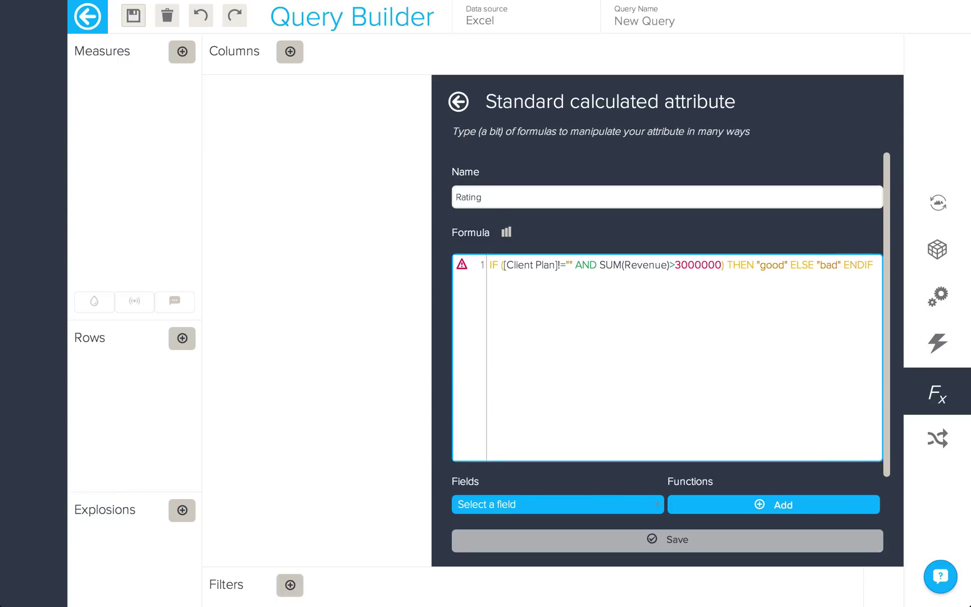
left_click(680, 542)
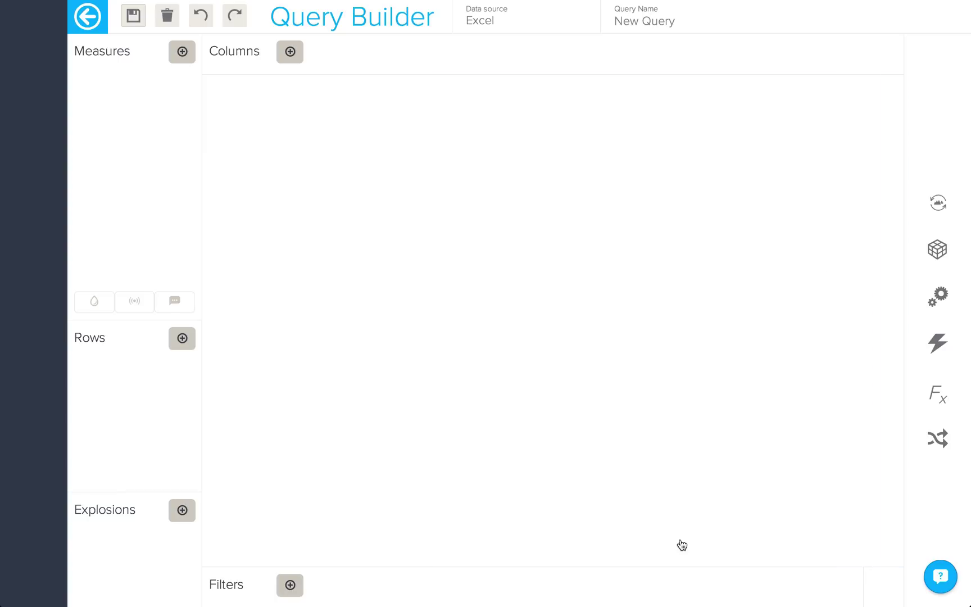
Add Rating as rows and summed Revenue as the measure.
left_click(182, 337)
scroll(293, 358, "down", 1)
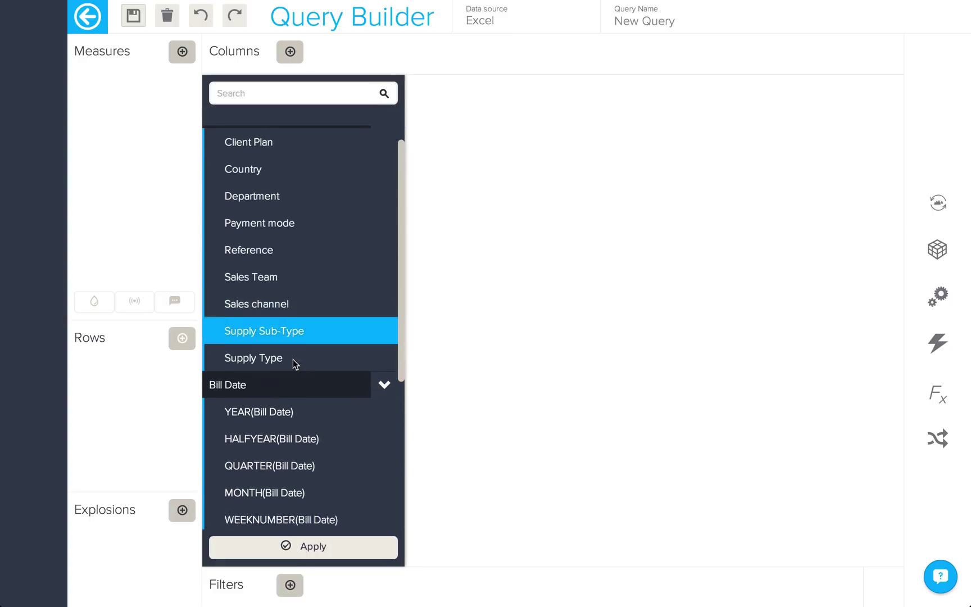
scroll(293, 359, "down", 5)
left_click(291, 515)
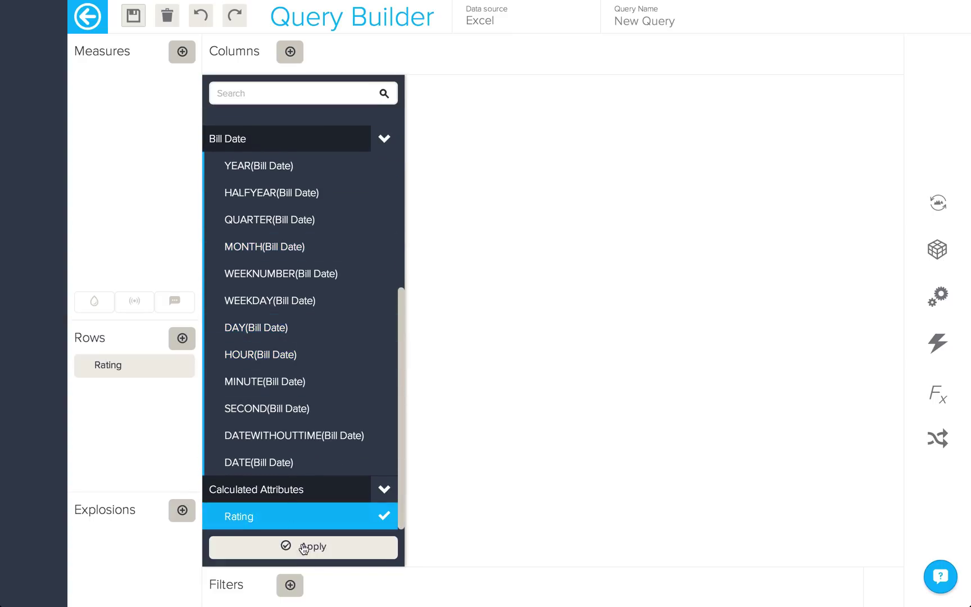
left_click(303, 548)
left_click(182, 51)
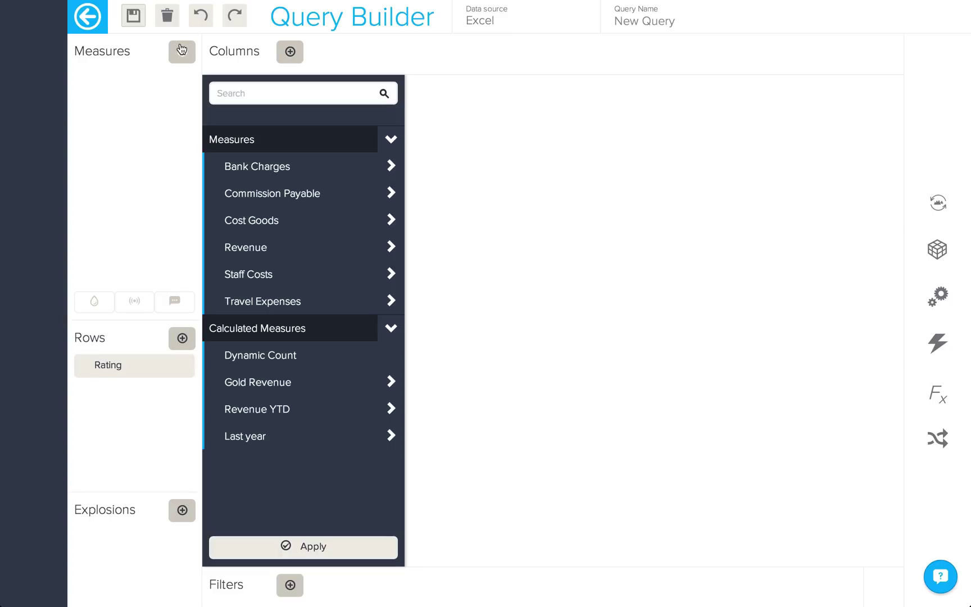
left_click(275, 255)
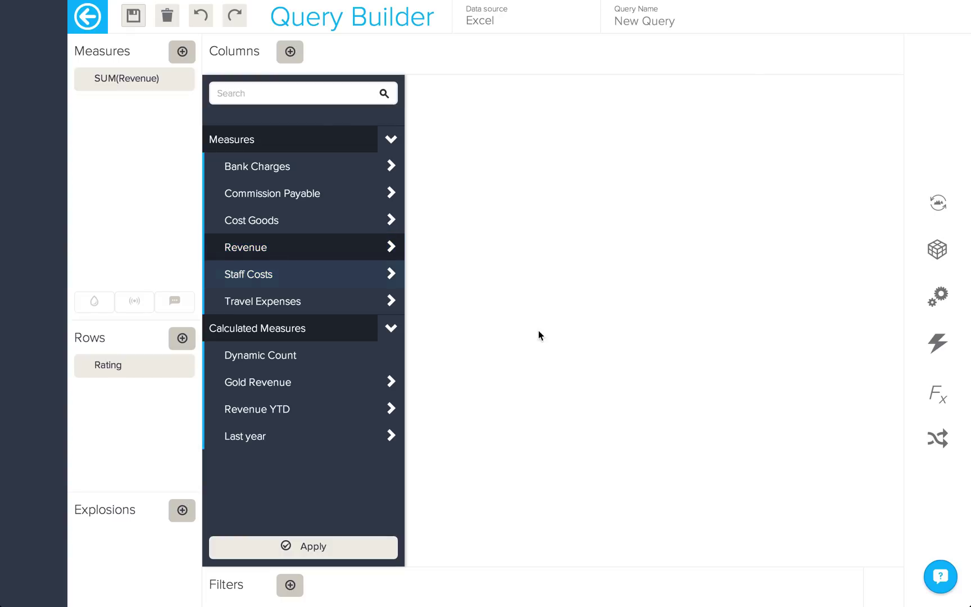
left_click(538, 335)
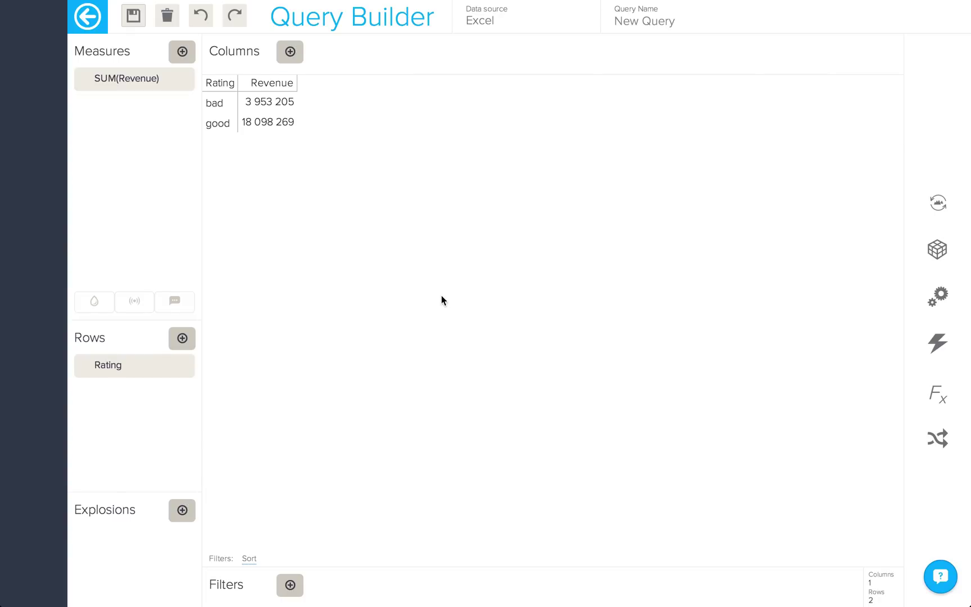
Add Client Plan as a second row level beneath Rating.
left_click(182, 338)
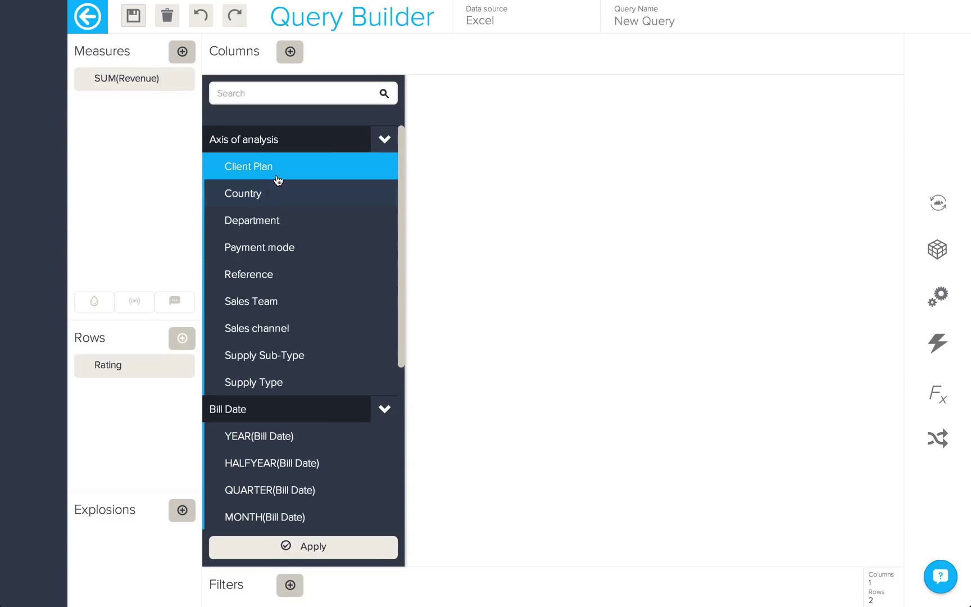
left_click(249, 169)
left_click(512, 234)
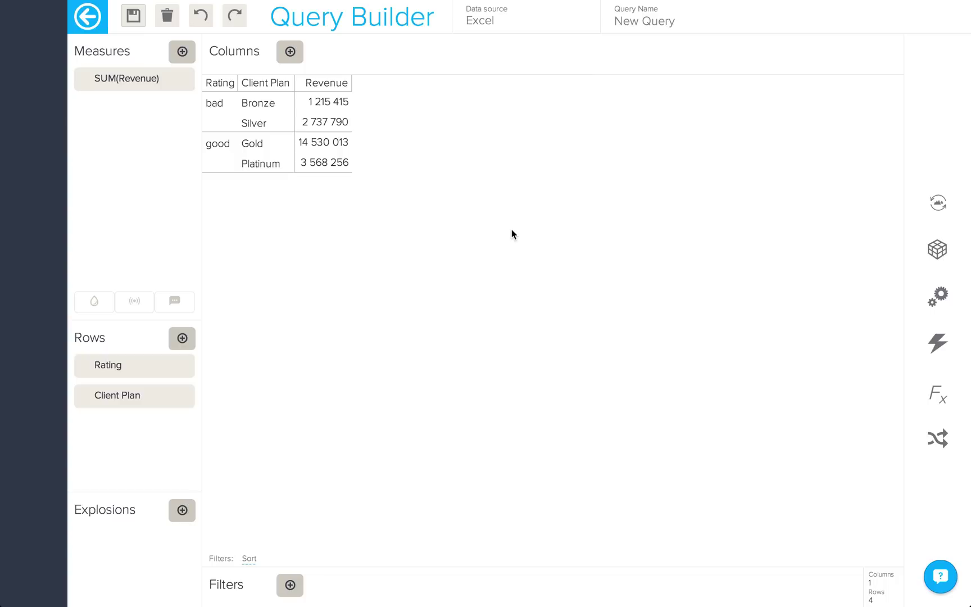
Start a new group attribute named 'Country Groups' computed from Country.
left_click(936, 393)
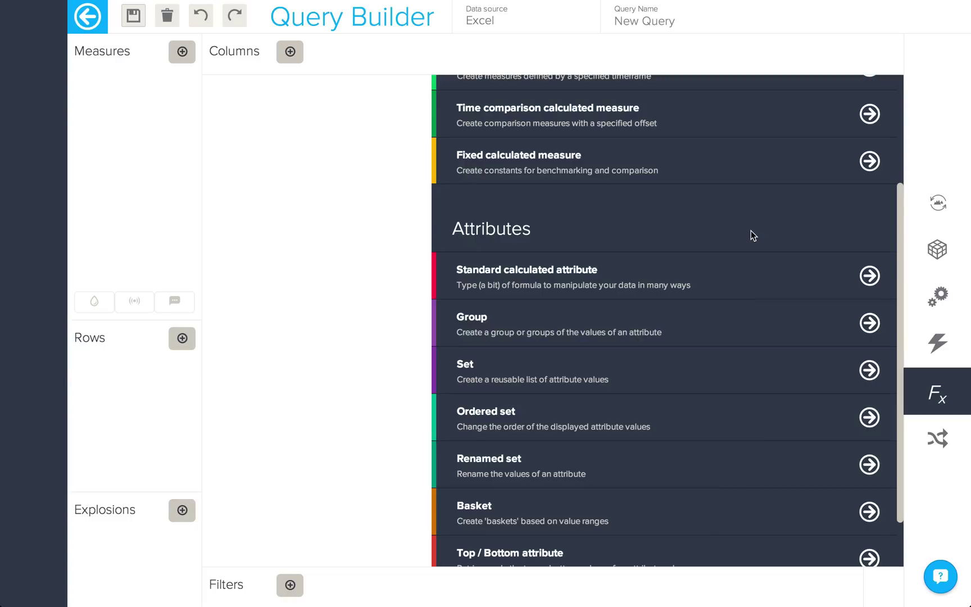
left_click(714, 339)
left_click(552, 191)
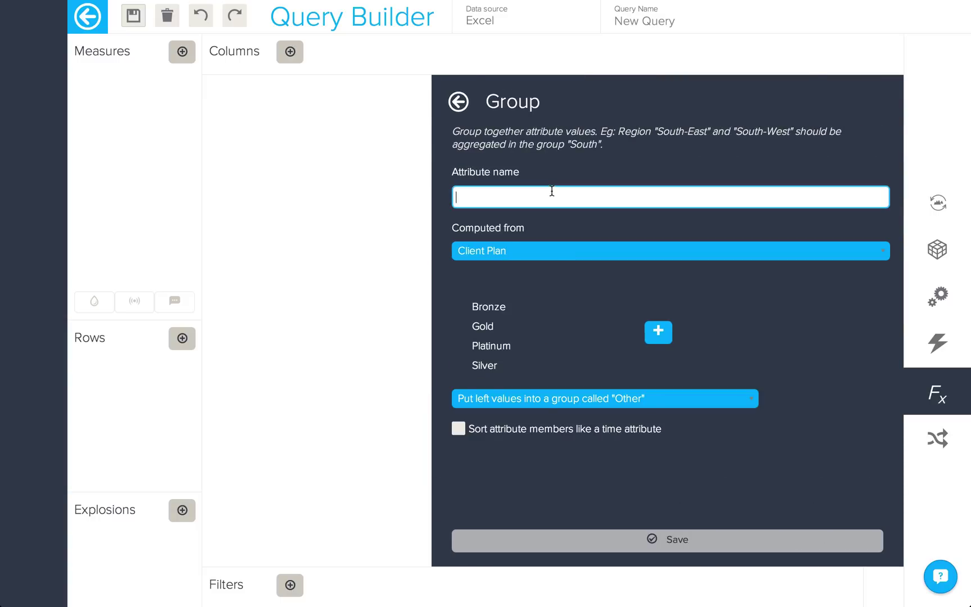
type("Country ")
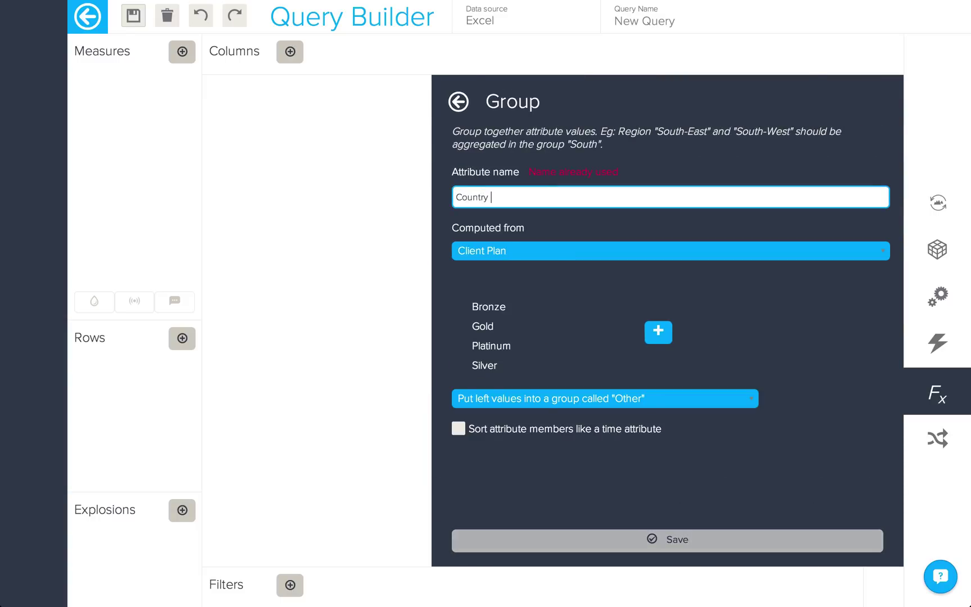
type("Groups")
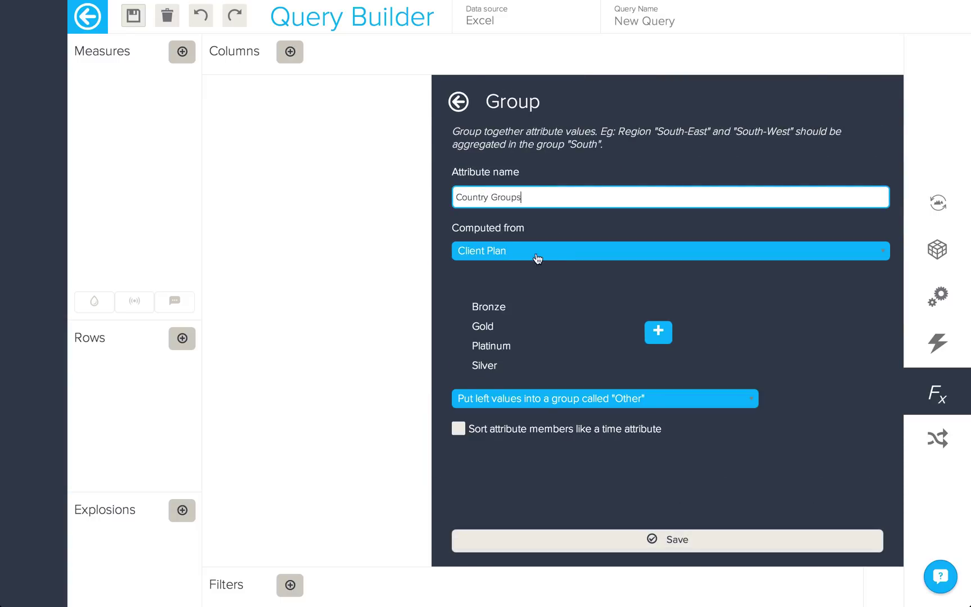
left_click(537, 257)
left_click(530, 319)
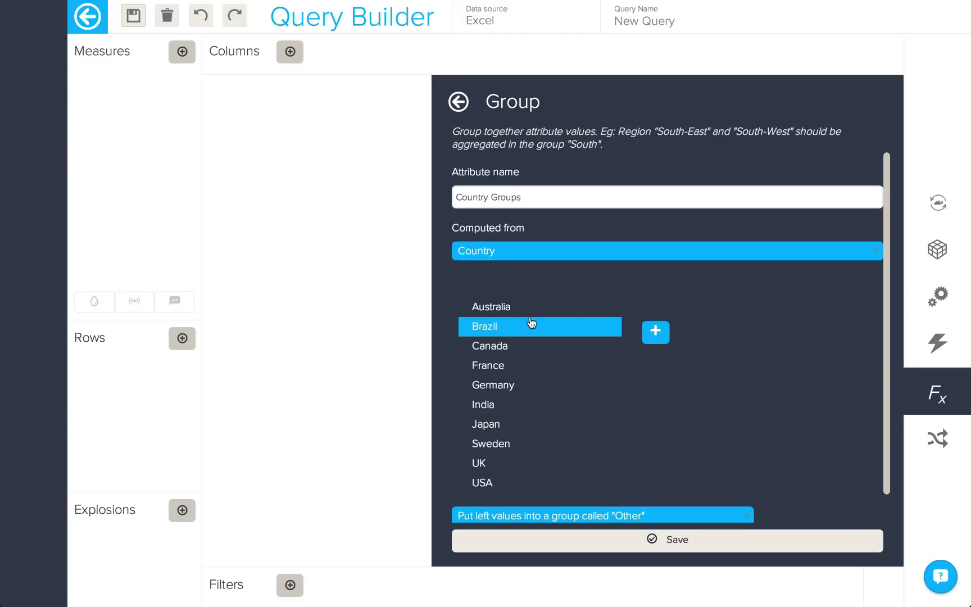
Group France, Germany, Sweden and UK as 'Europe', keeping the other countries as is.
left_click(511, 365)
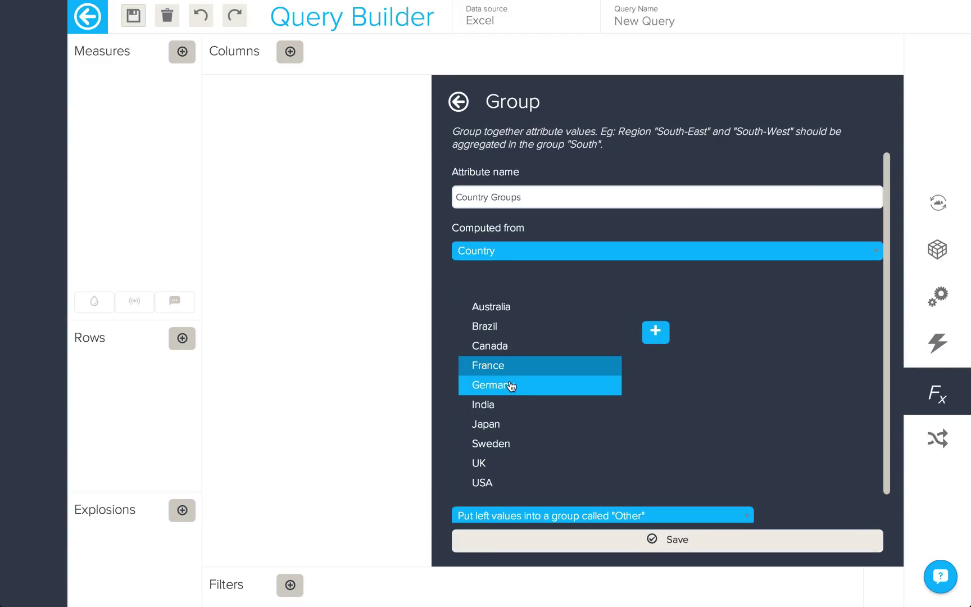
left_click(510, 386)
left_click(494, 443)
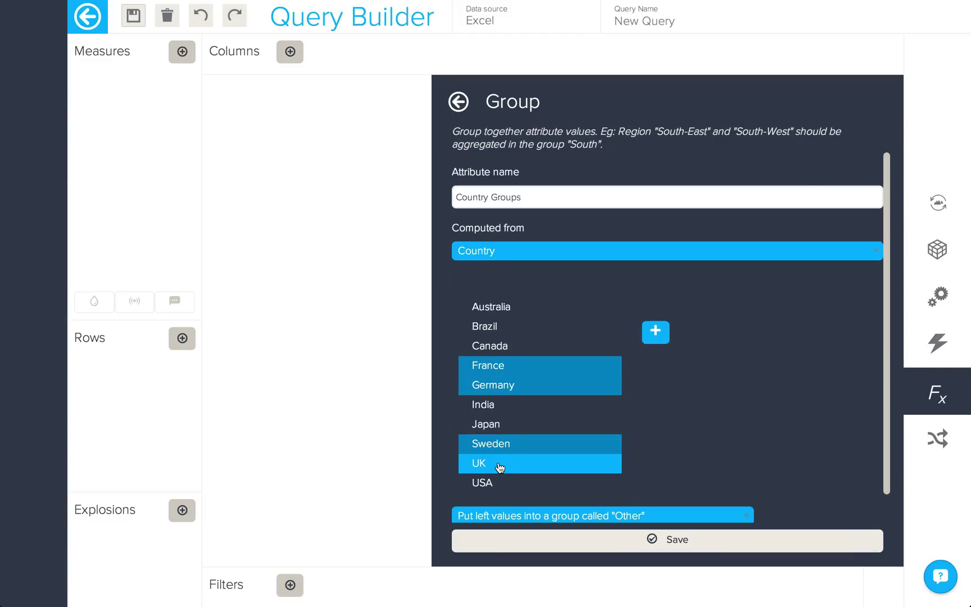
left_click(499, 466)
left_click(655, 331)
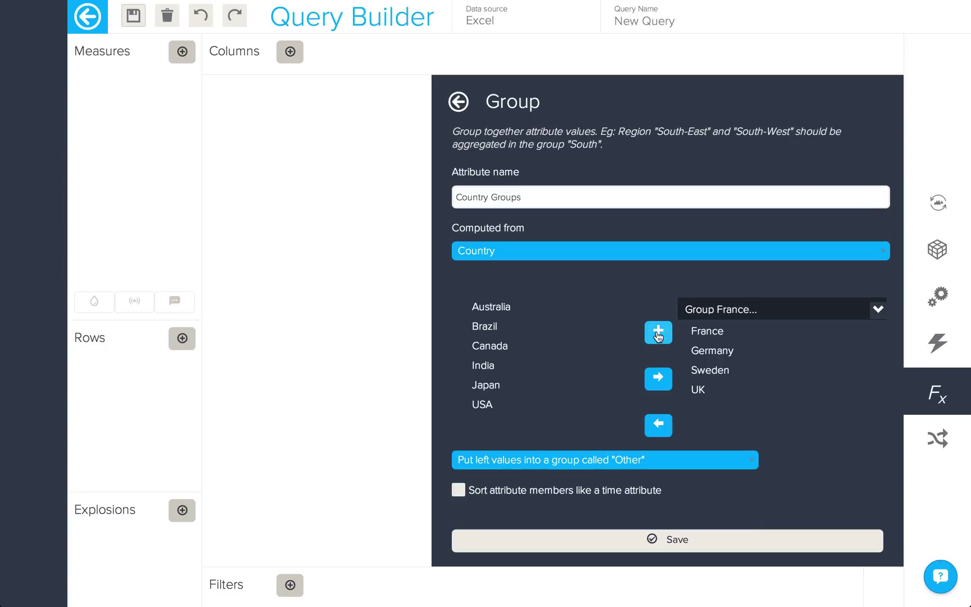
double_click(761, 306)
type("Eu")
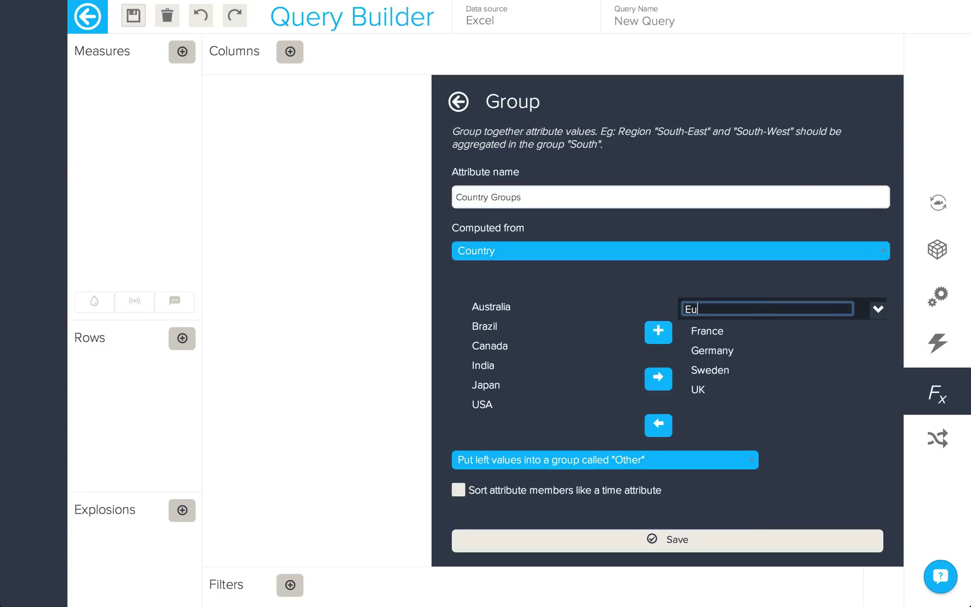
type("rope")
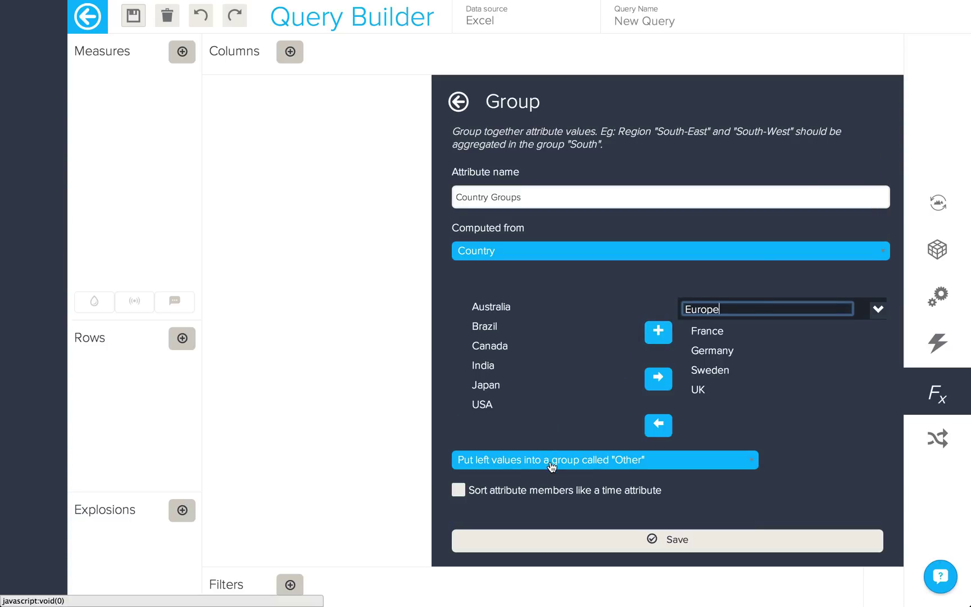
left_click(549, 462)
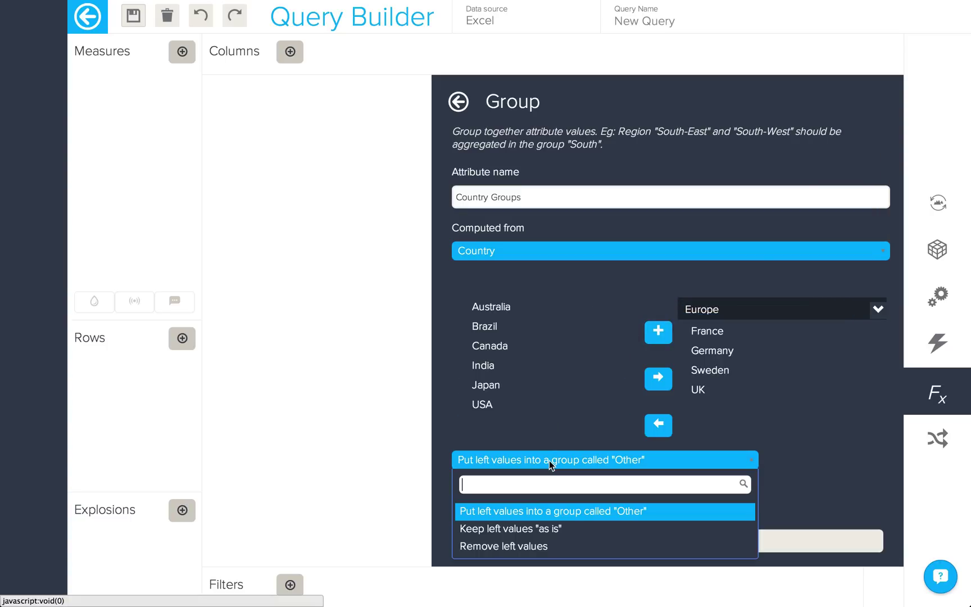
left_click(538, 528)
Save the Country Groups attribute and put it on the query rows.
left_click(609, 543)
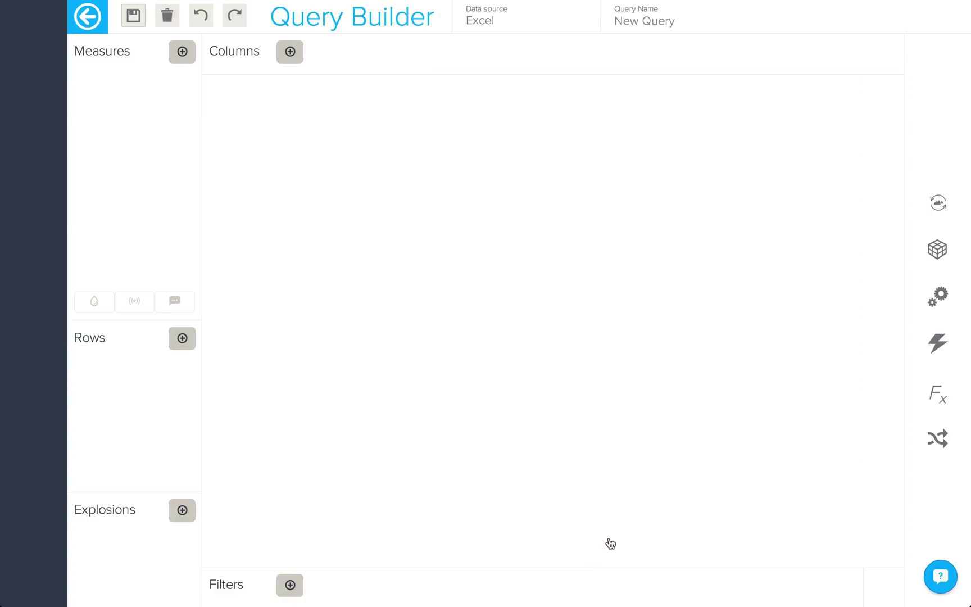
left_click(187, 347)
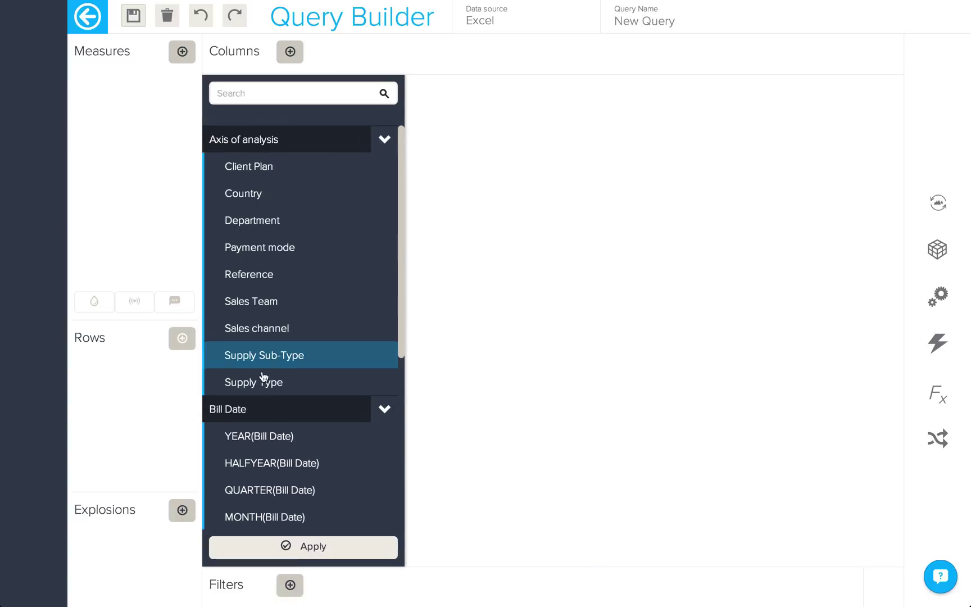
scroll(270, 379, "down", 5)
left_click(279, 519)
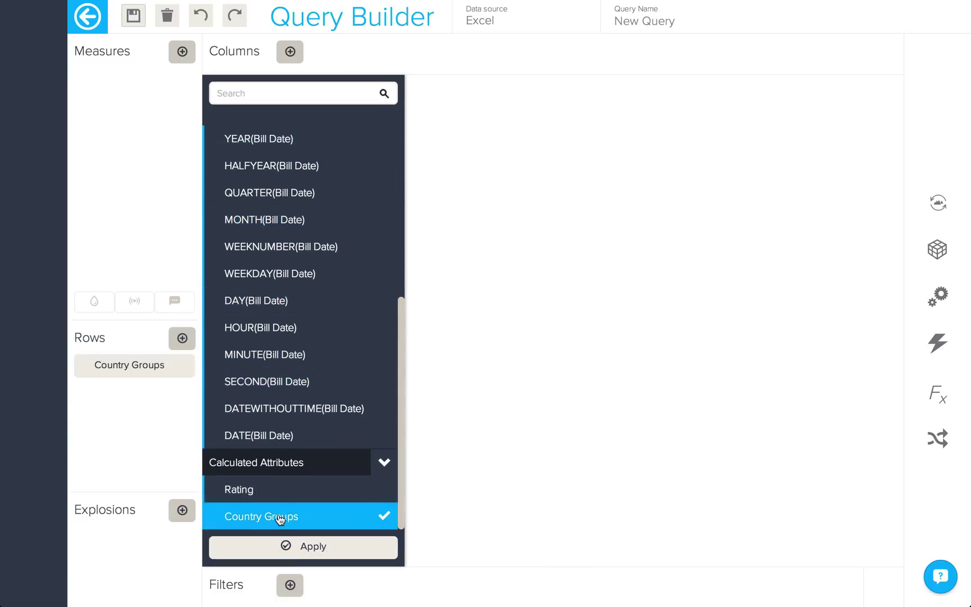
Add Revenue as the measure and apply to show revenue per country group.
left_click(184, 53)
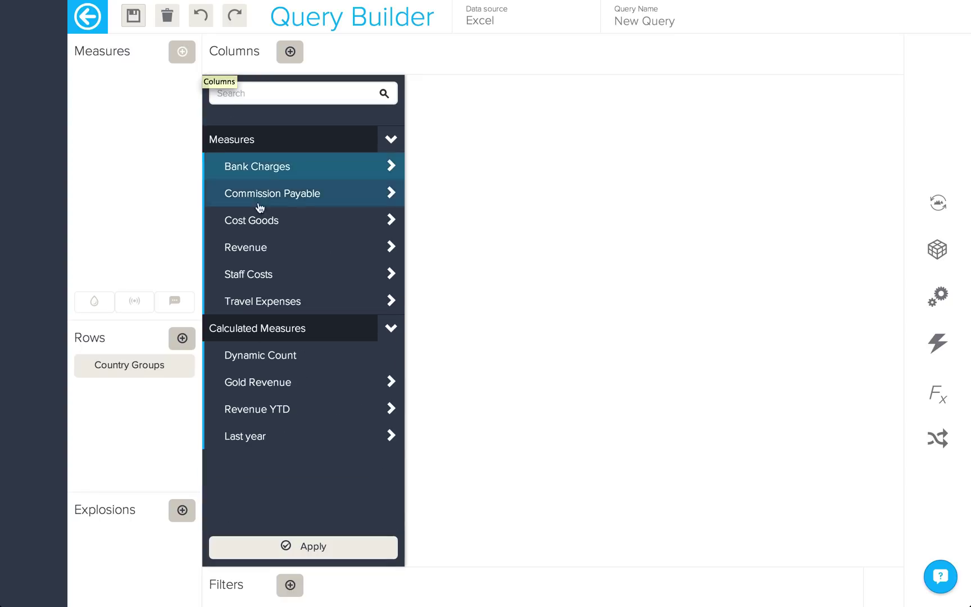
left_click(260, 247)
left_click(325, 557)
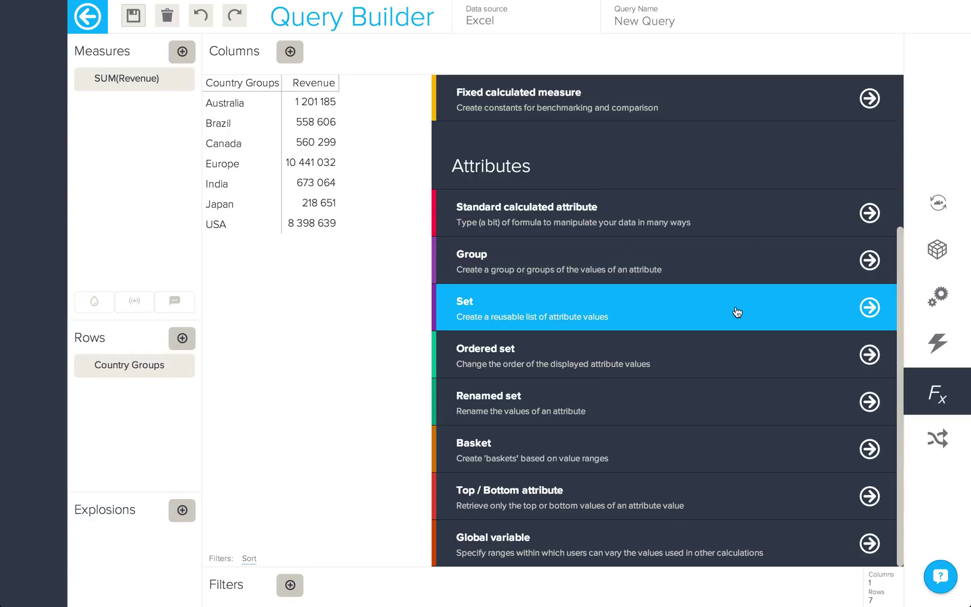
Create a set 'Europe Set' computed from Country, ticking France, Germany and Sweden.
left_click(737, 312)
left_click(507, 194)
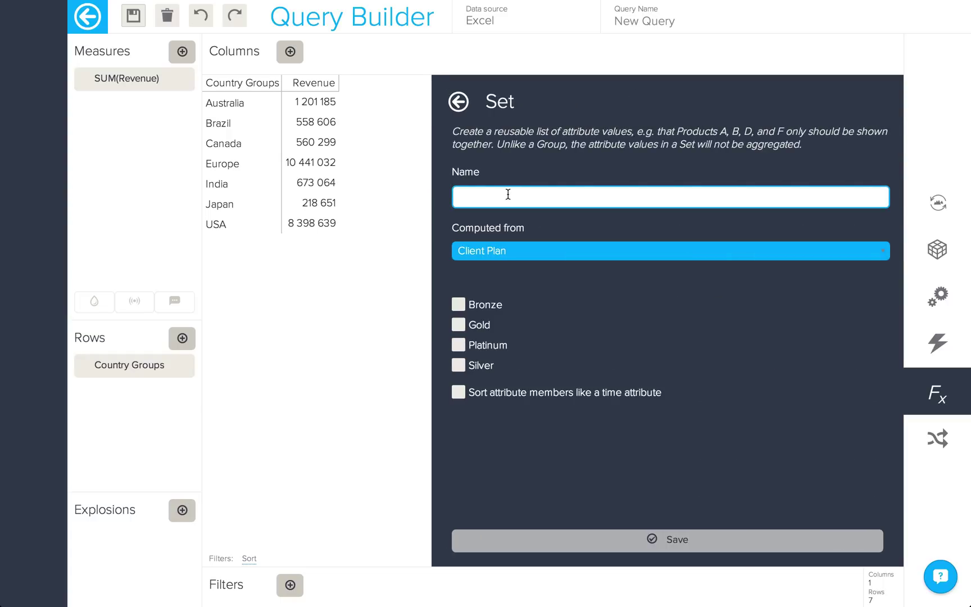
type("Europe Set")
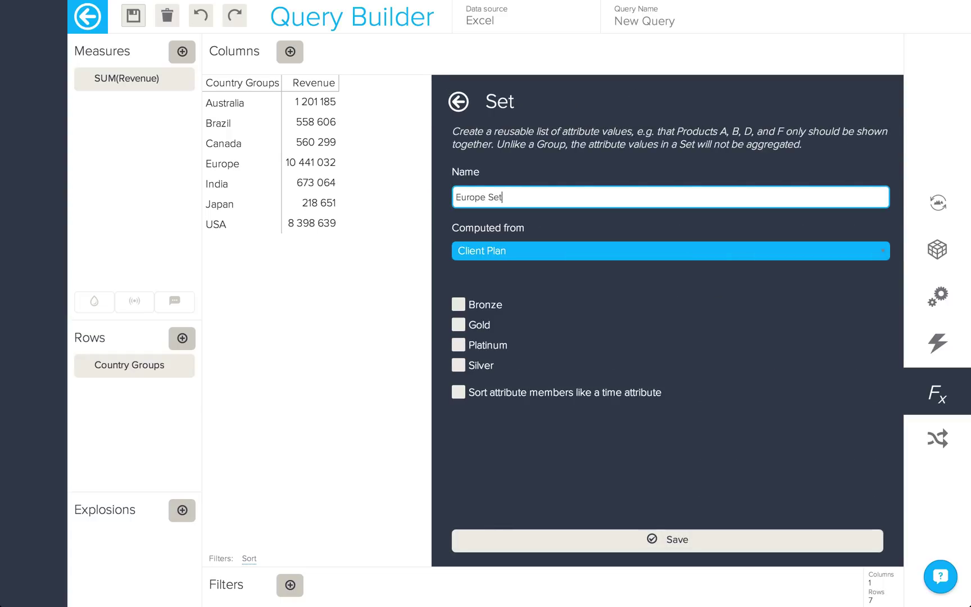
left_click(489, 248)
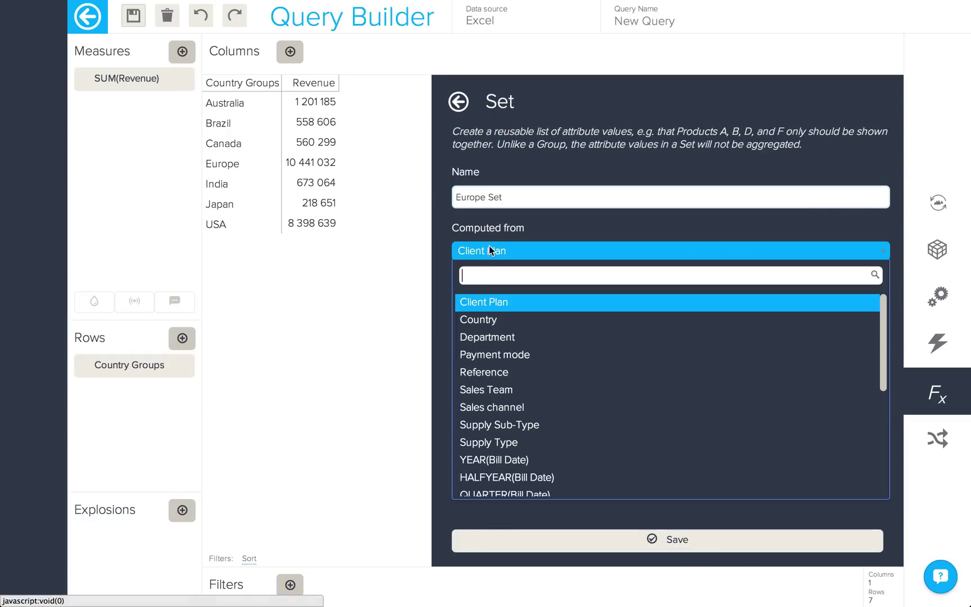
left_click(488, 320)
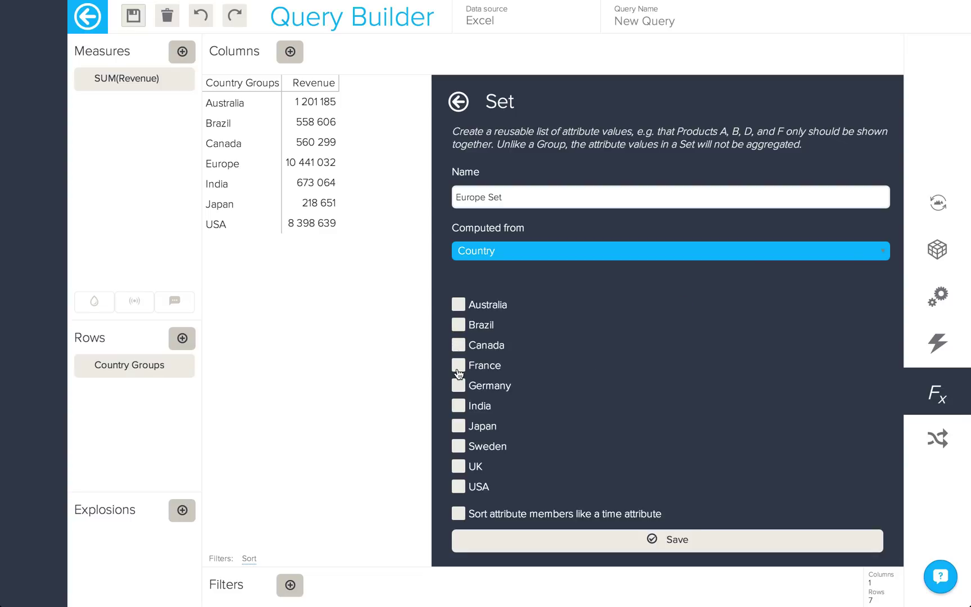
left_click(458, 372)
left_click(458, 386)
left_click(458, 446)
Add UK to Europe Set, save it, and replace Country Groups with Europe Set on the rows.
left_click(458, 466)
left_click(585, 539)
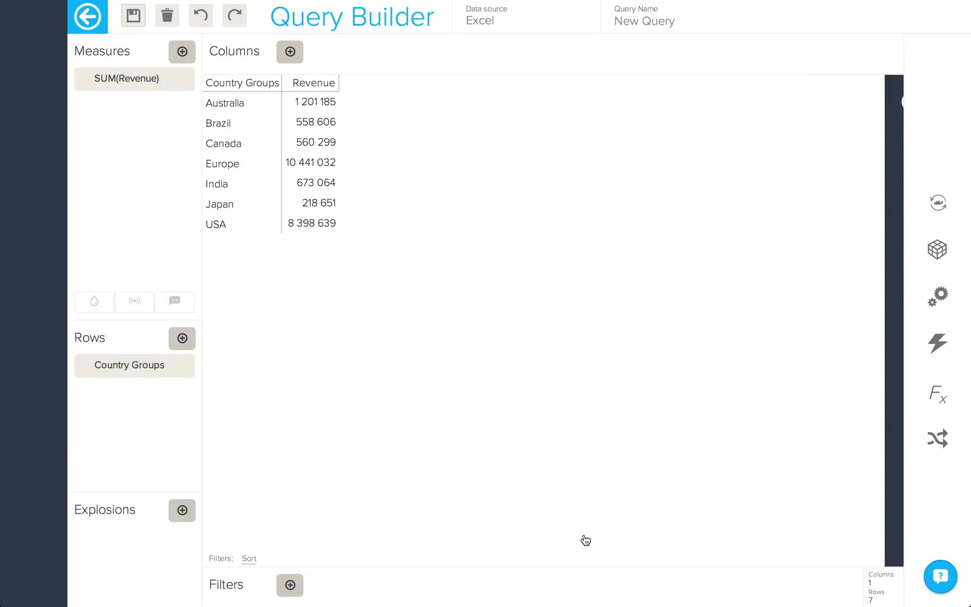
left_click(182, 339)
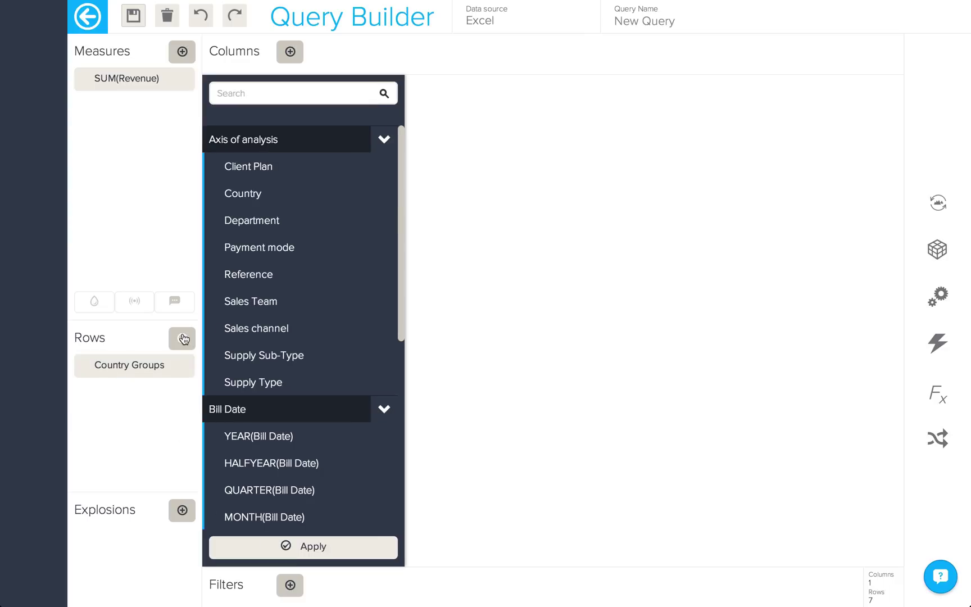
scroll(233, 416, "down", 6)
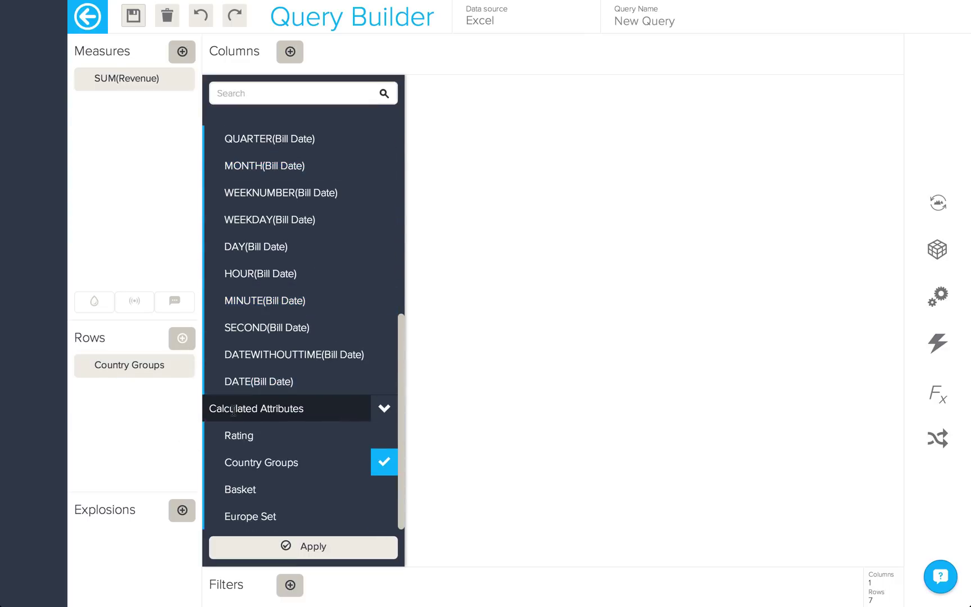
left_click(251, 467)
left_click(251, 516)
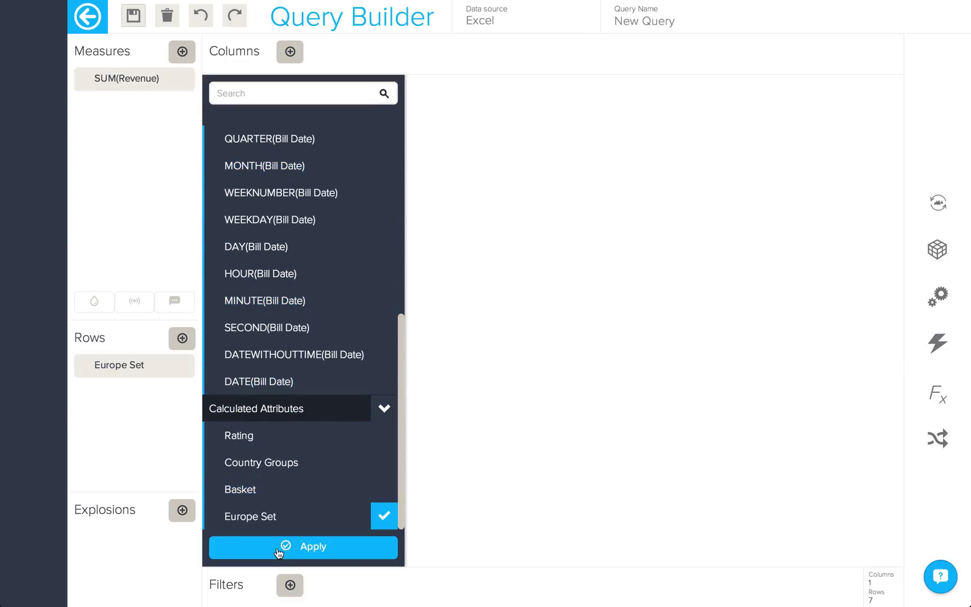
left_click(303, 547)
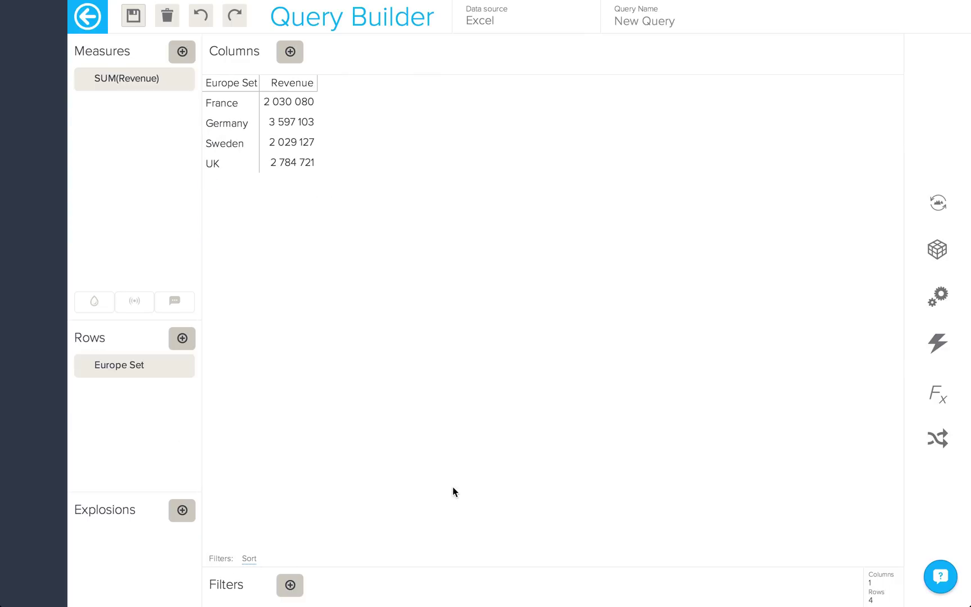
Reopen the Calculations panel listing the calculated measure and attribute types.
left_click(937, 393)
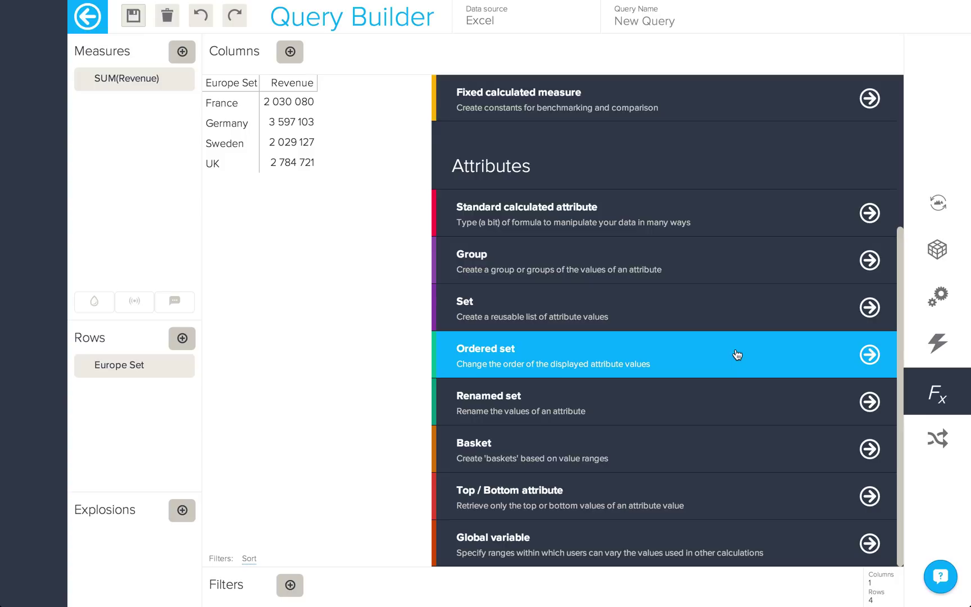